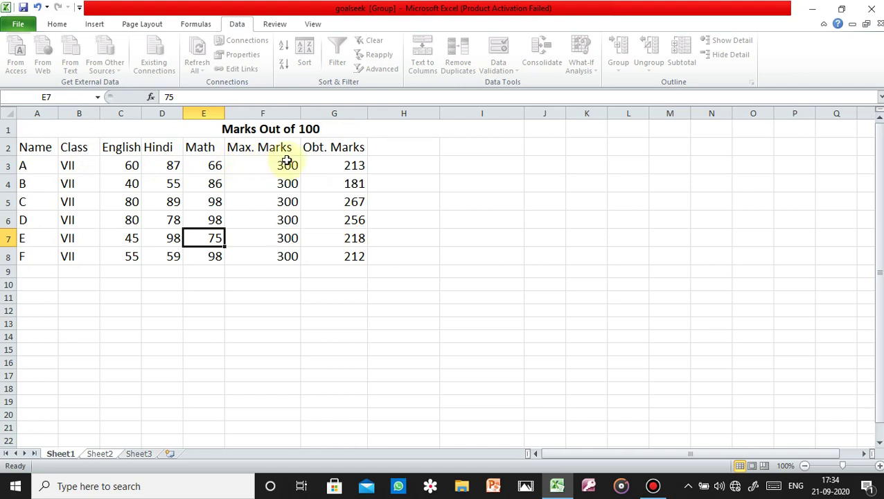
# Compare the marks tables on Sheet1 and Sheet2
pyautogui.click(109, 453)
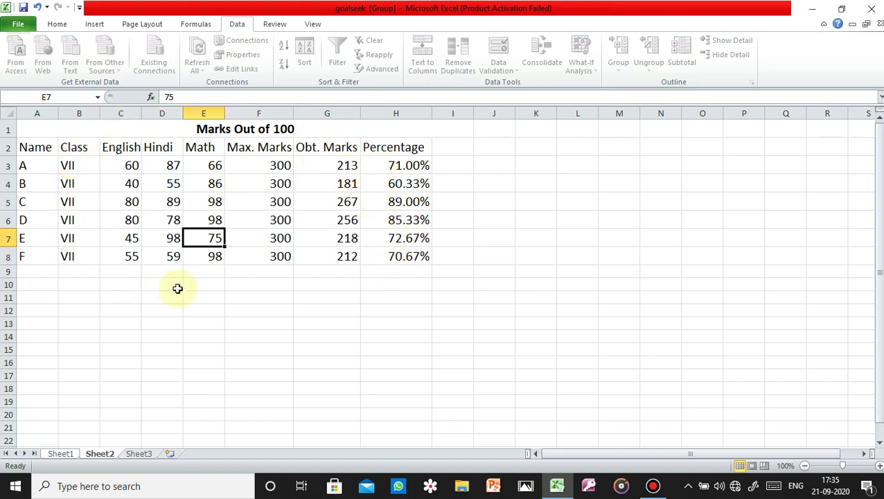
pyautogui.click(67, 454)
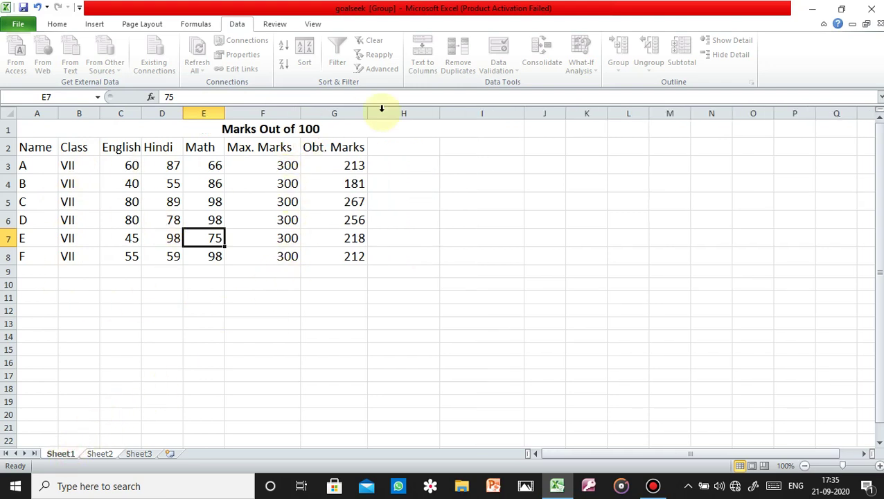
pyautogui.click(102, 456)
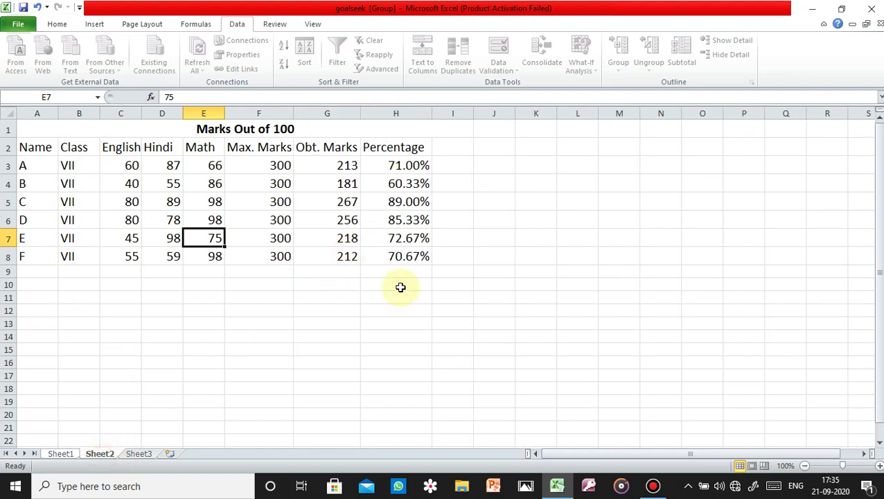
pyautogui.click(56, 456)
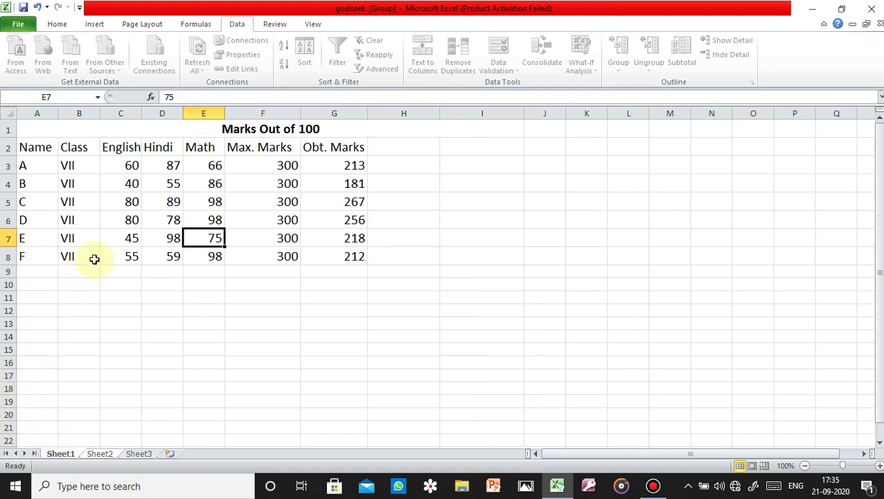
# Ungroup the sheets and return to Sheet1
pyautogui.rightClick(103, 454)
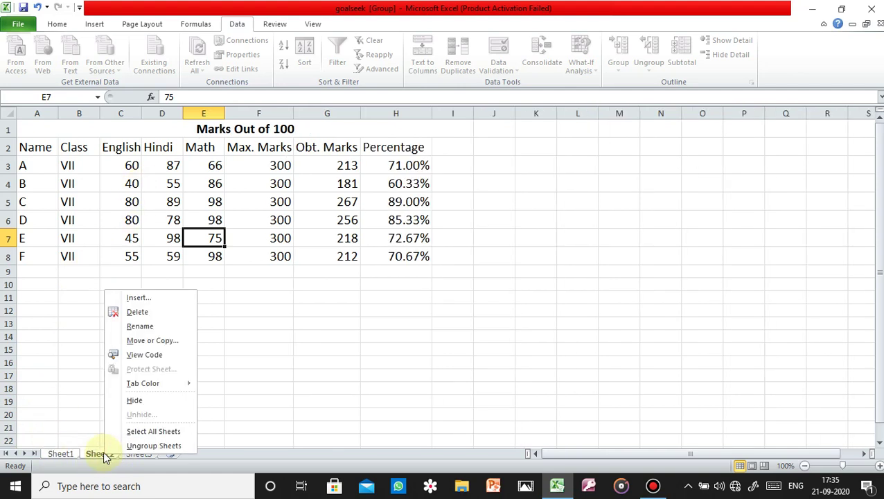
pyautogui.click(139, 446)
pyautogui.click(68, 454)
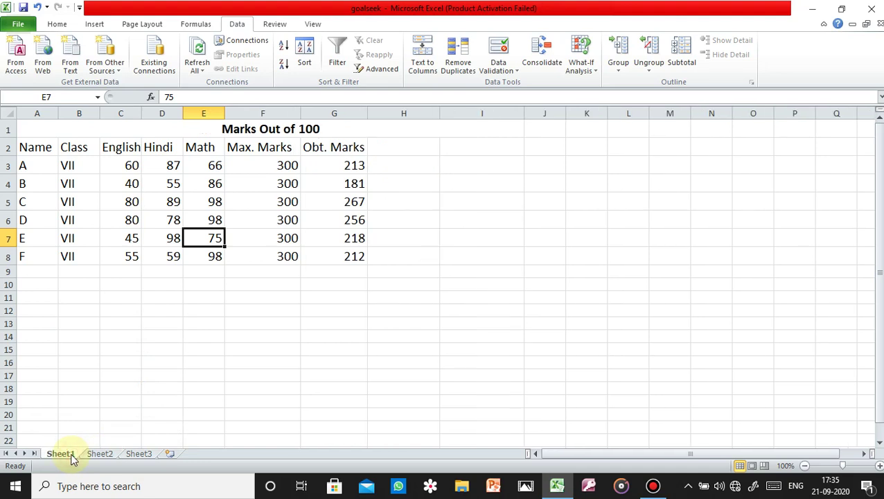
# Set student C's English mark in C5 to 70 on Sheet1 and check the same cell on Sheet2
pyautogui.click(132, 202)
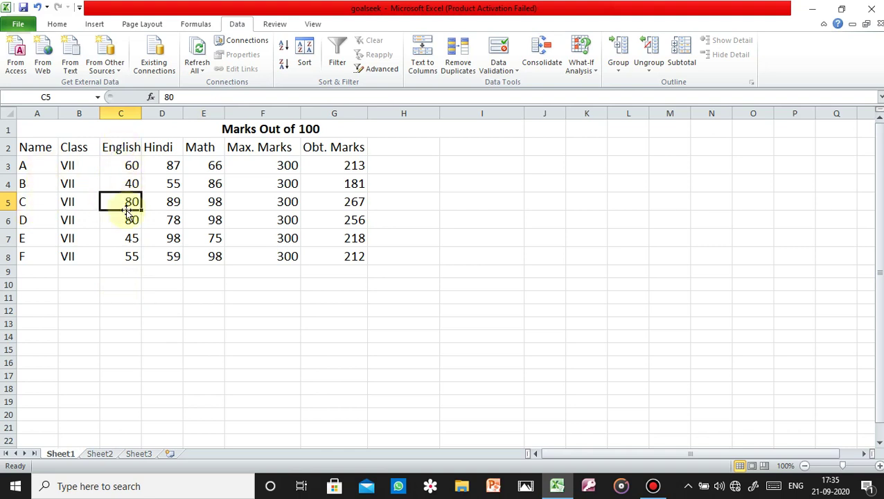
pyautogui.write('70')
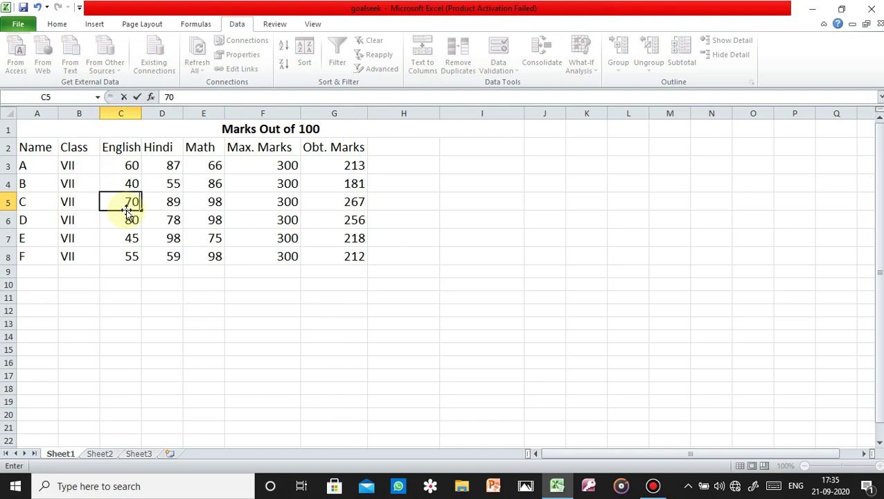
pyautogui.click(94, 454)
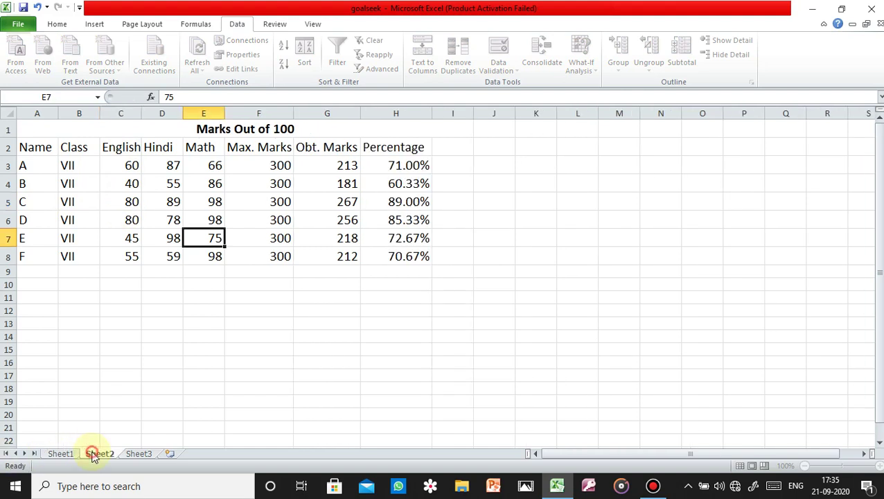
pyautogui.click(111, 204)
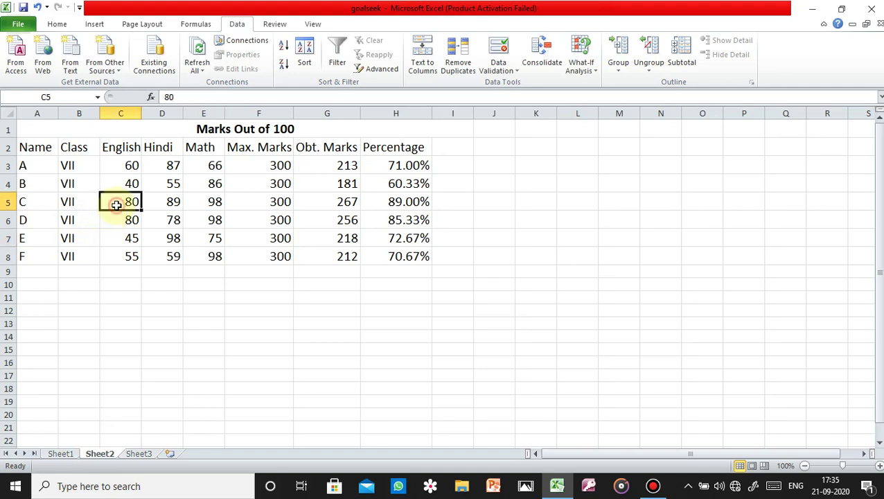
# Group Sheet1 with Sheet2, set student C's English mark in C5 to 90, and check it on Sheet2
pyautogui.click(44, 454)
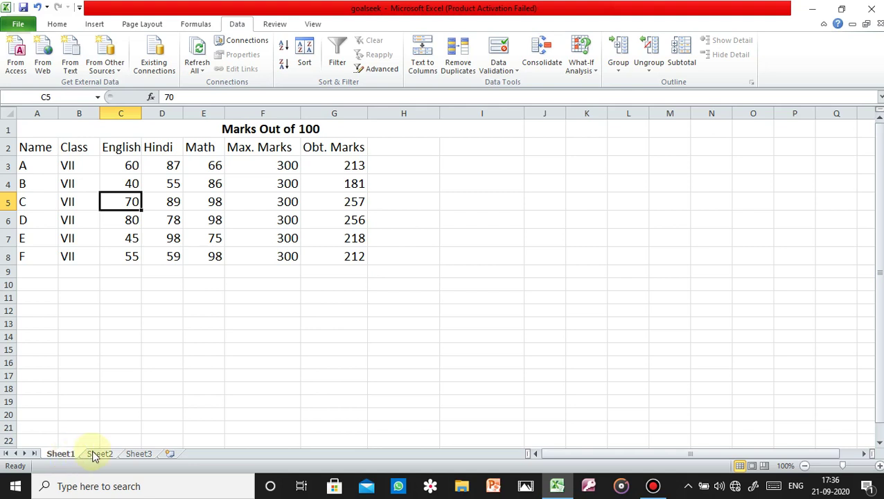
pyautogui.keyDown('ctrl'); pyautogui.click(93, 454); pyautogui.keyUp('ctrl')
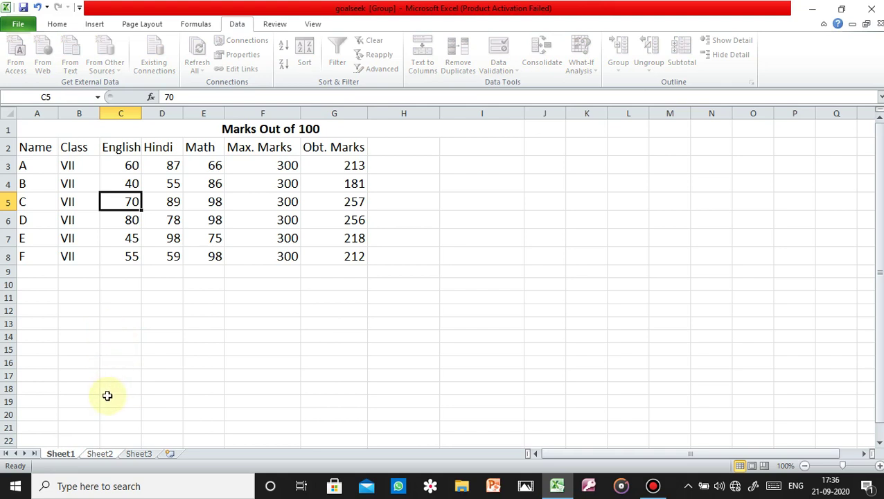
pyautogui.click(114, 205)
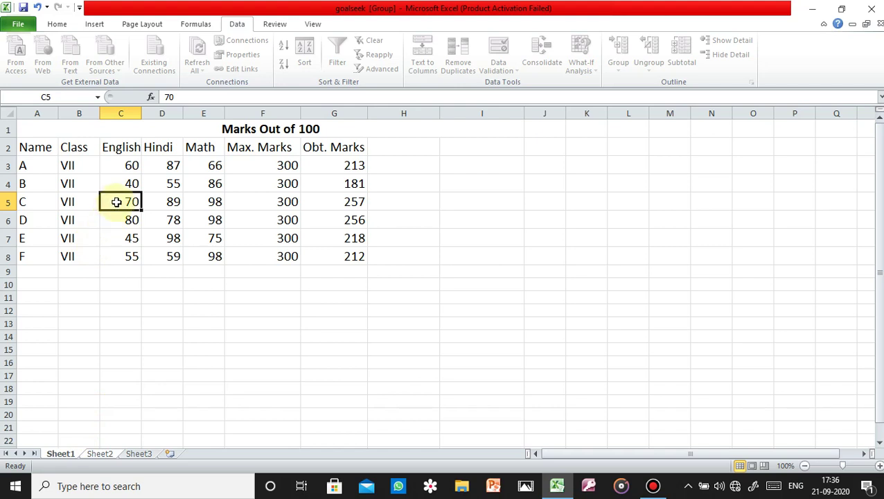
pyautogui.write('90')
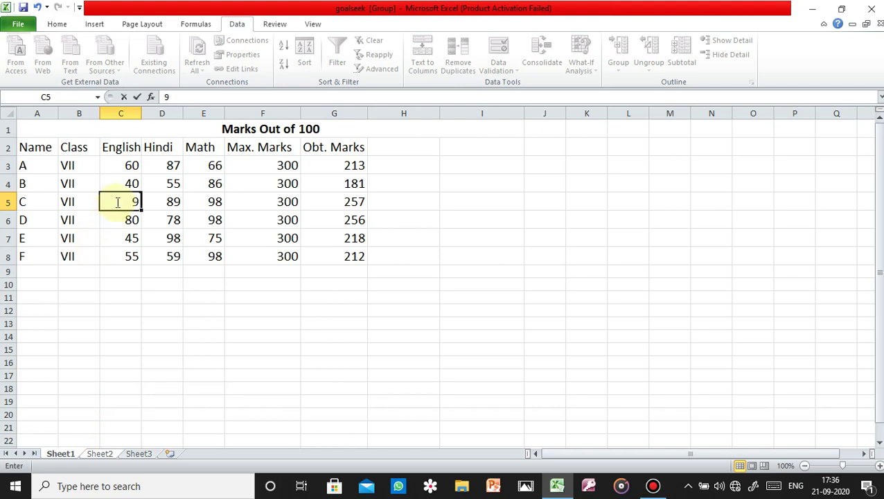
pyautogui.click(102, 456)
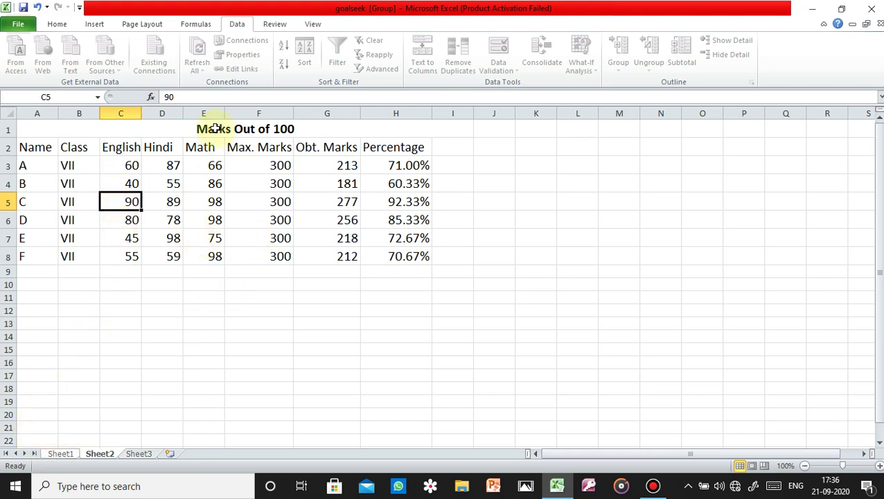
# Set student F's English mark in C8 to 39 on the grouped sheets and check it on Sheet1
pyautogui.click(116, 258)
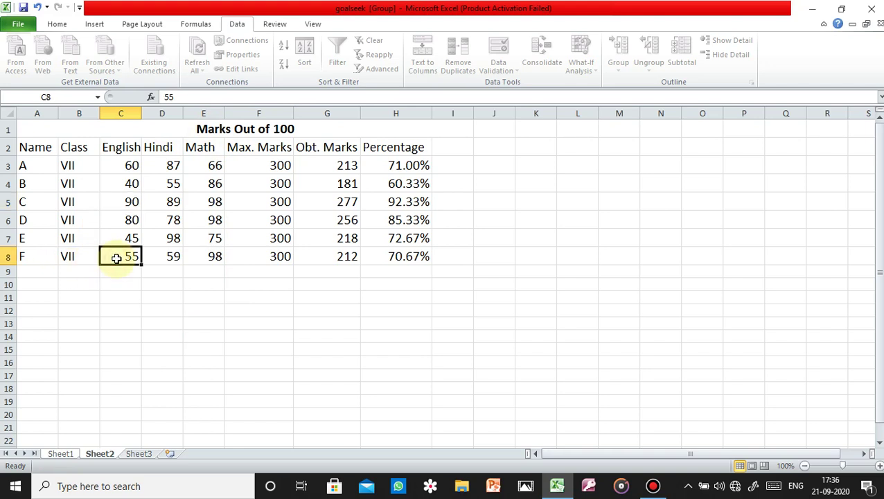
pyautogui.write('39')
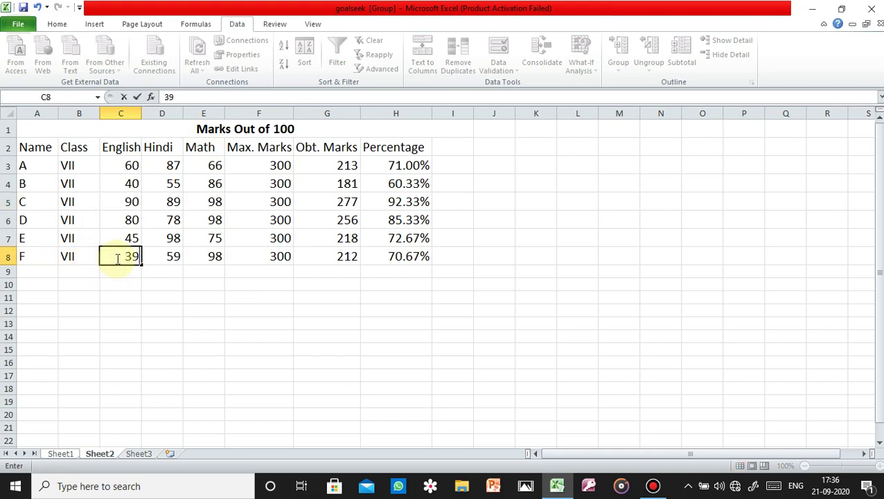
pyautogui.click(59, 454)
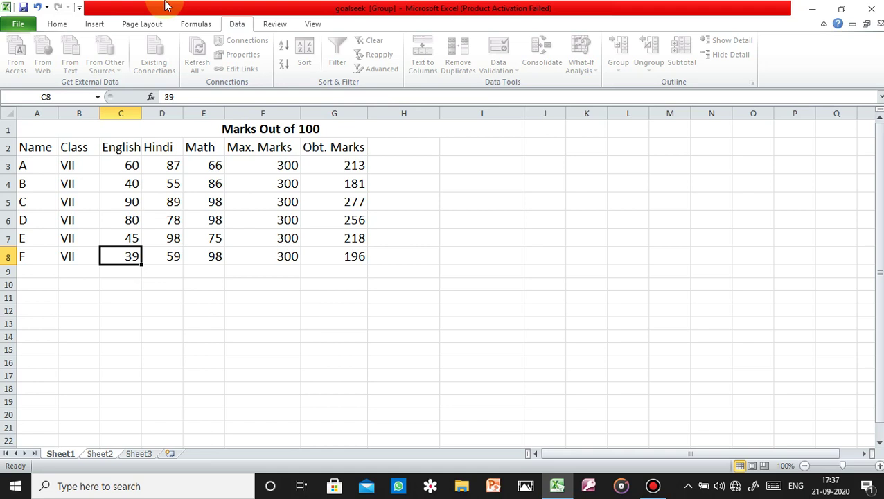
# Switch to Sheet2 and ungroup the sheets
pyautogui.rightClick(101, 457)
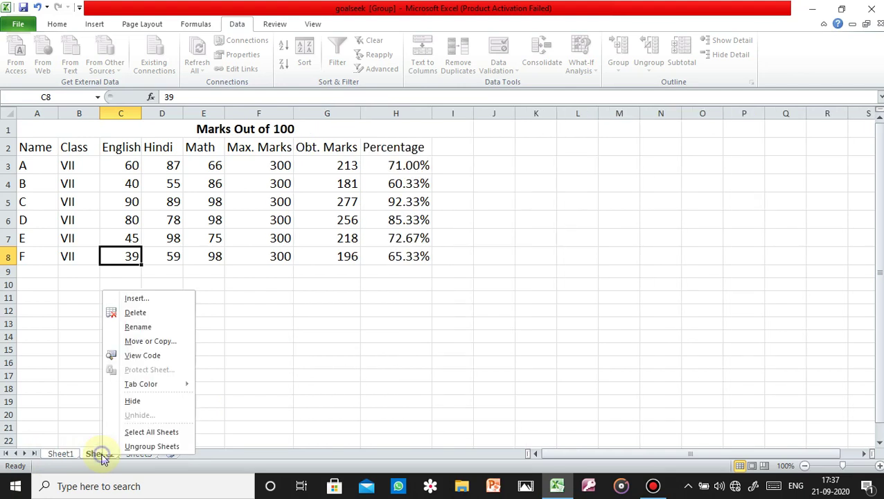
pyautogui.click(137, 447)
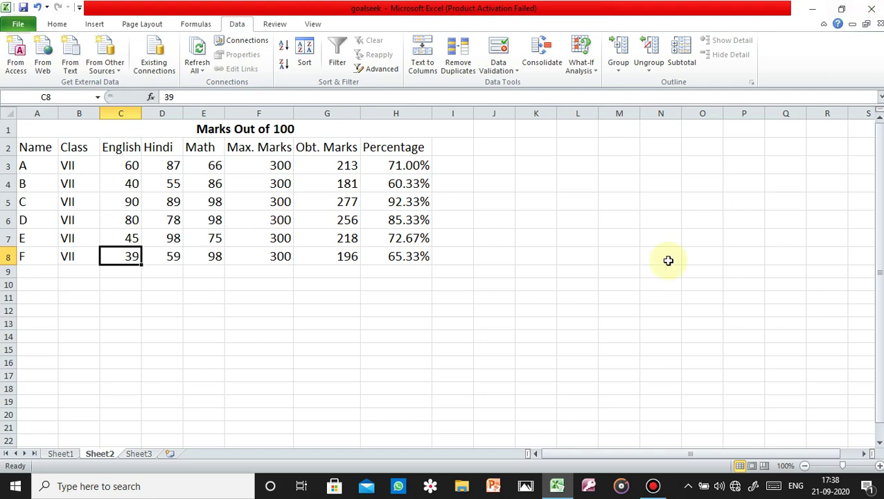
# Clear student D's Hindi mark in D6 on Sheet2
pyautogui.click(35, 206)
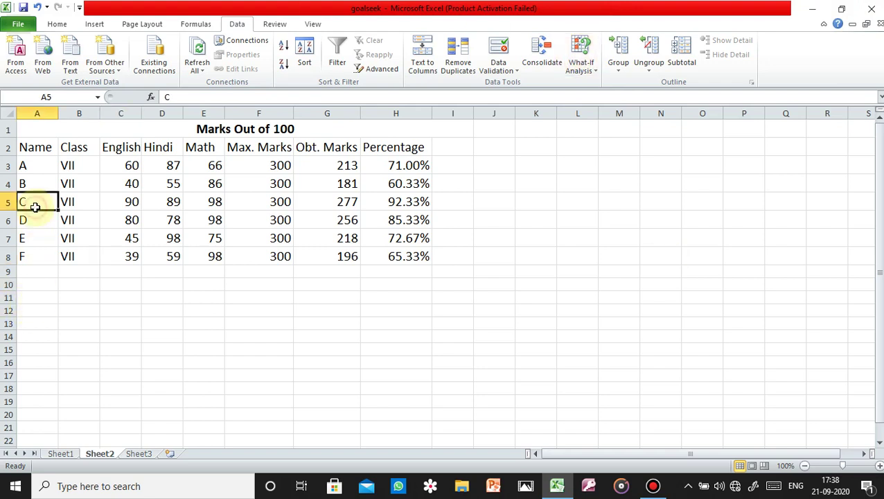
pyautogui.click(34, 218)
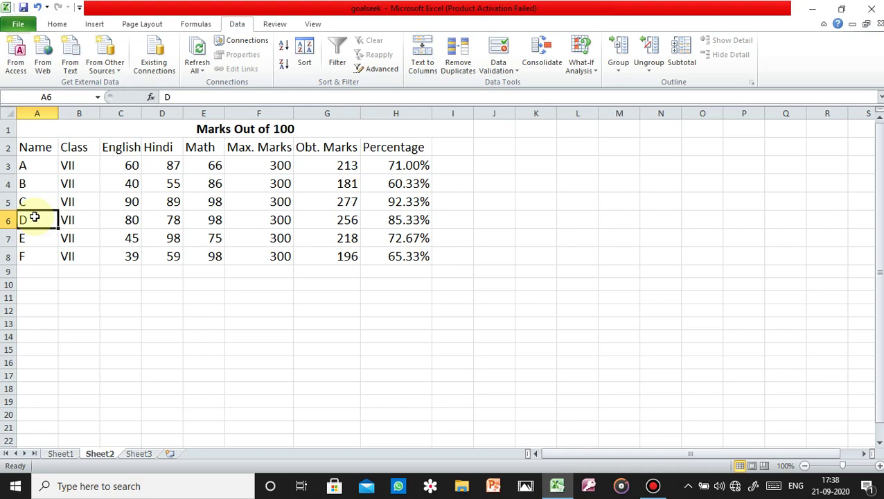
pyautogui.click(157, 219)
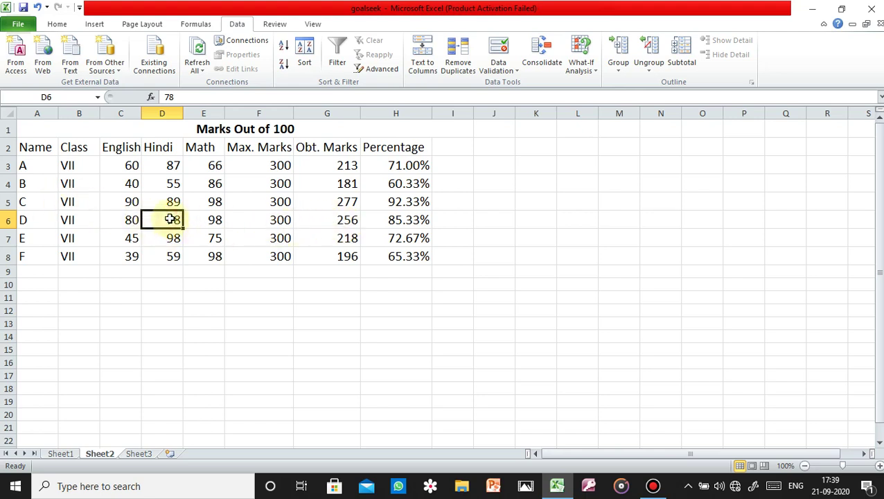
pyautogui.press('Delete')
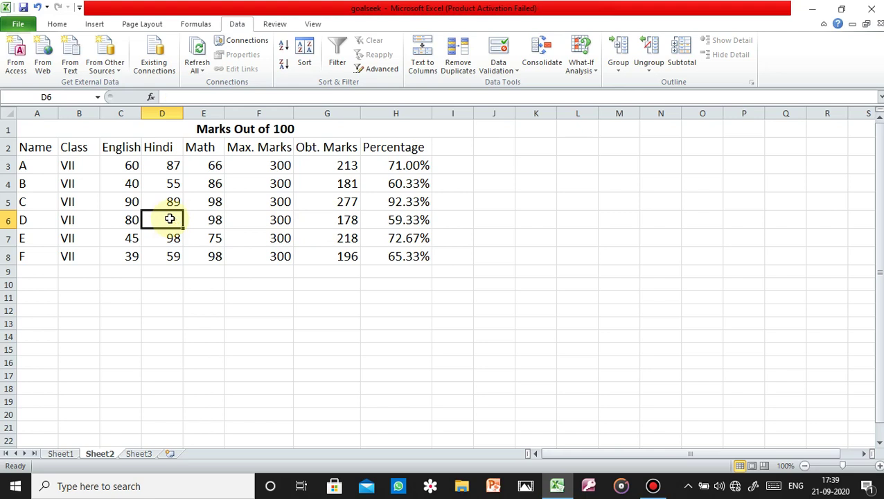
# Run Goal Seek to bring student D's obtained marks in G6 to 270 by changing D6, and discard the solution
pyautogui.click(349, 221)
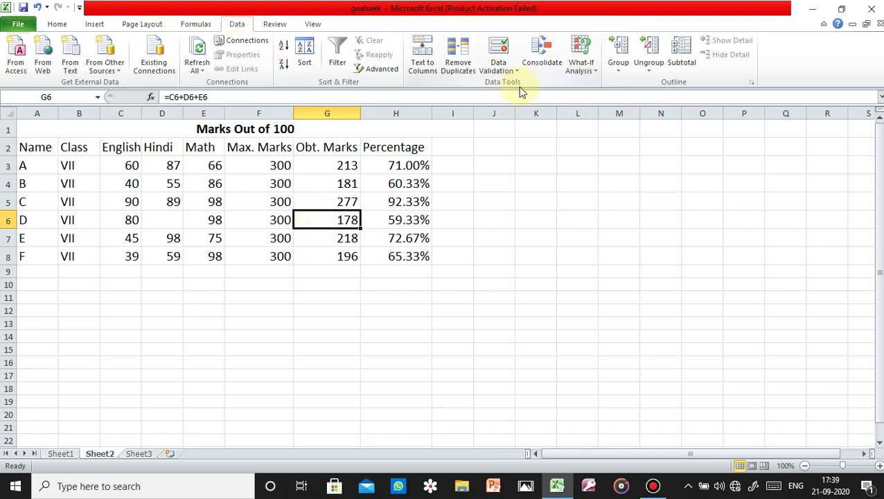
pyautogui.click(588, 70)
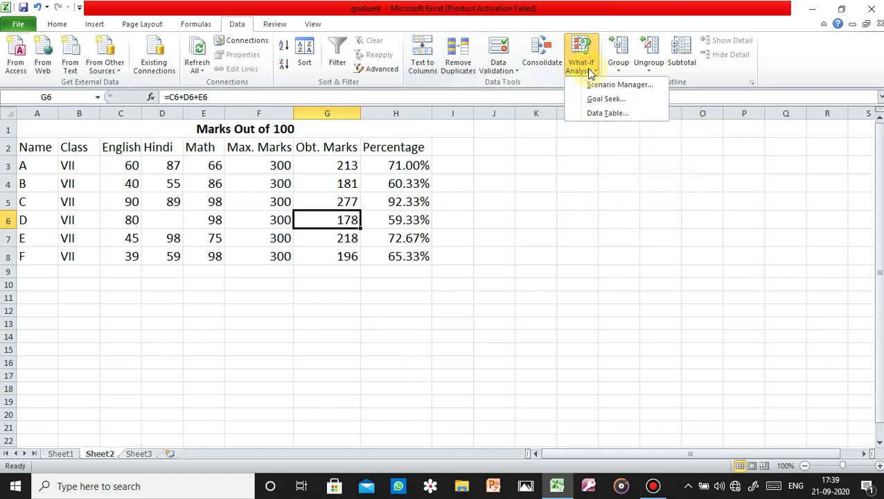
pyautogui.click(604, 99)
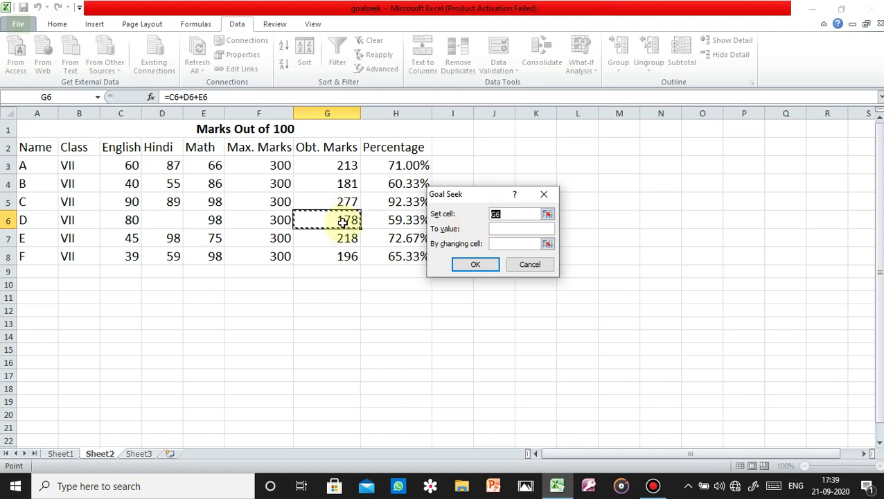
pyautogui.click(534, 230)
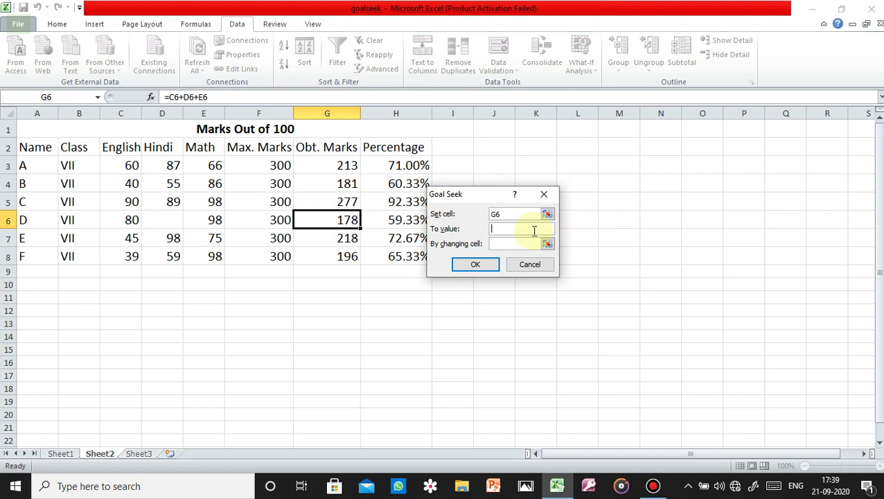
pyautogui.write('270')
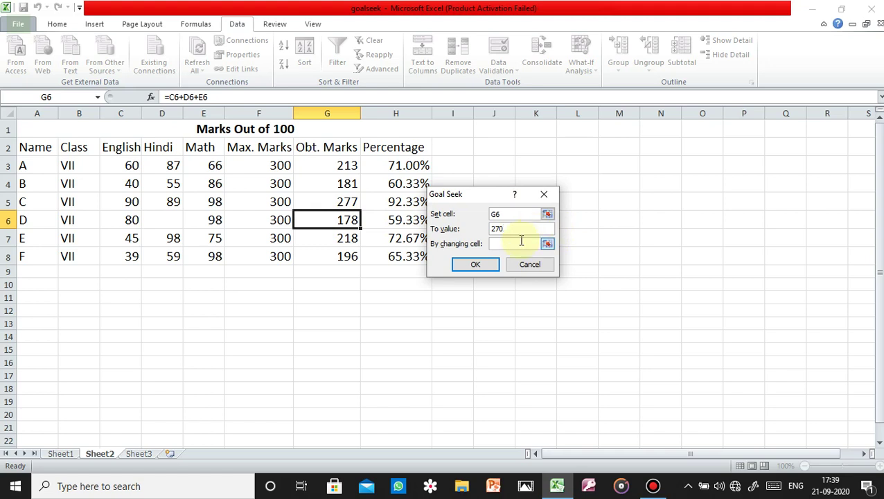
pyautogui.click(518, 244)
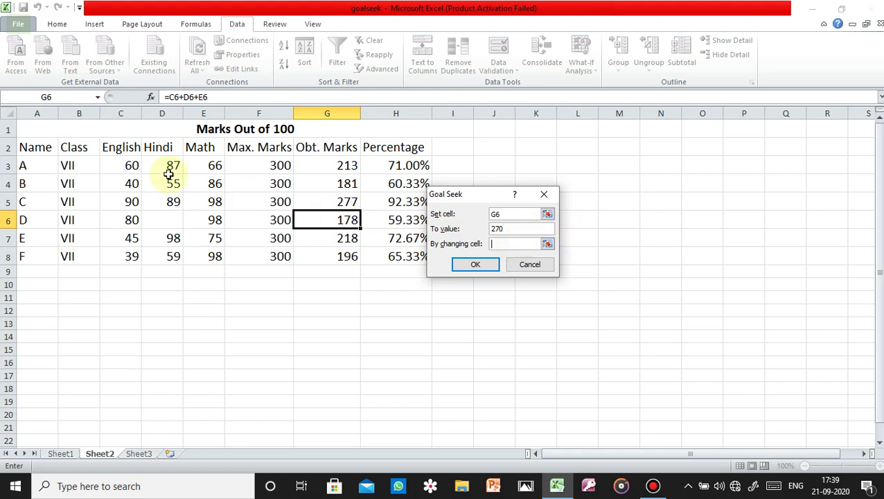
pyautogui.click(172, 218)
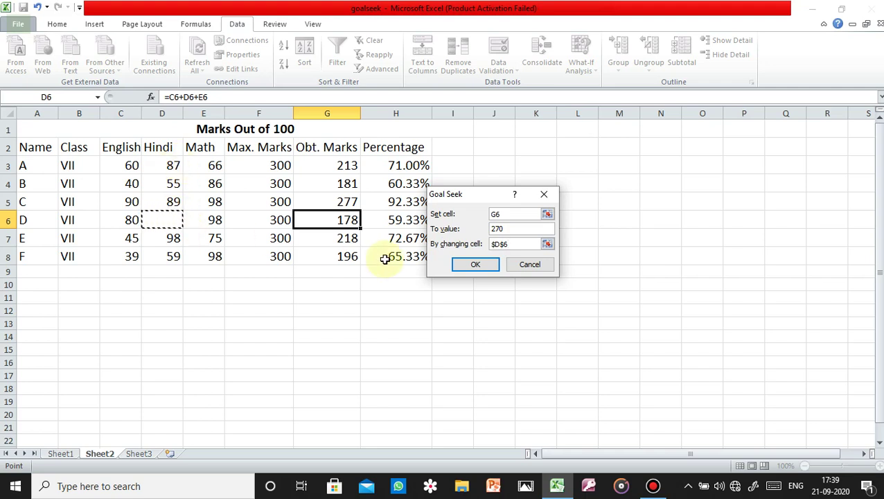
pyautogui.click(491, 268)
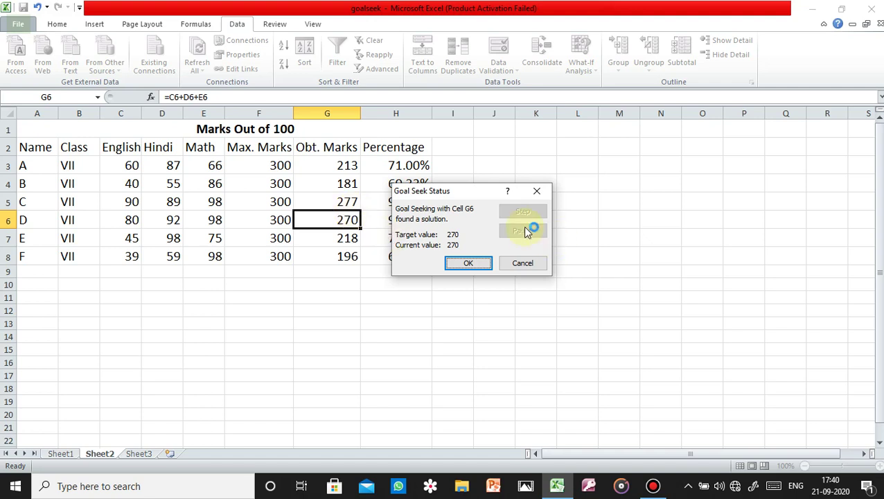
pyautogui.click(536, 190)
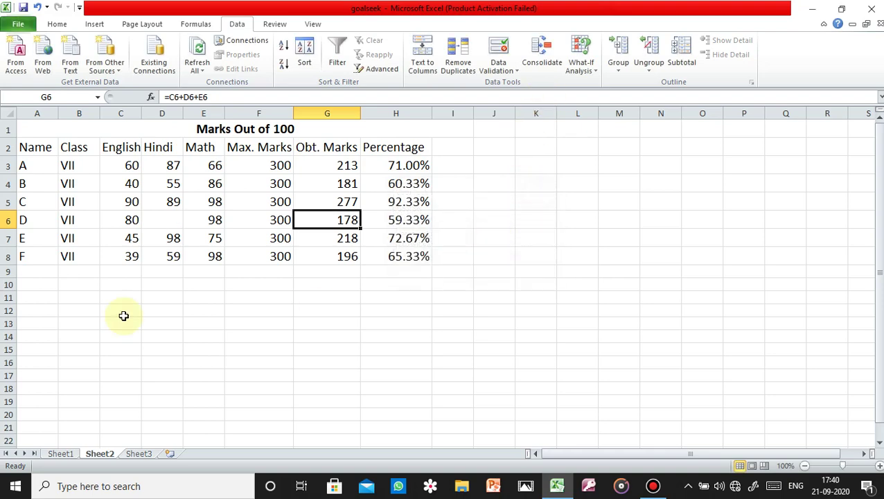
# Enter 90 as student D's Hindi mark in D6
pyautogui.click(169, 225)
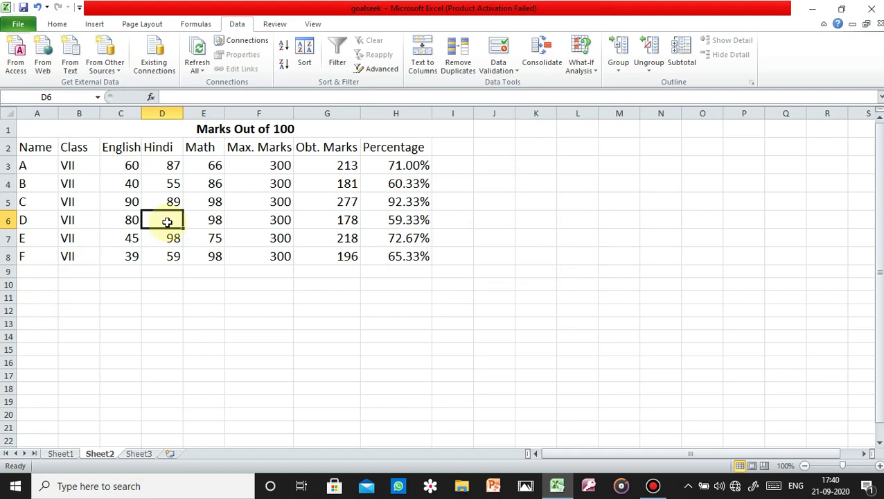
pyautogui.write('90')
pyautogui.click(285, 310)
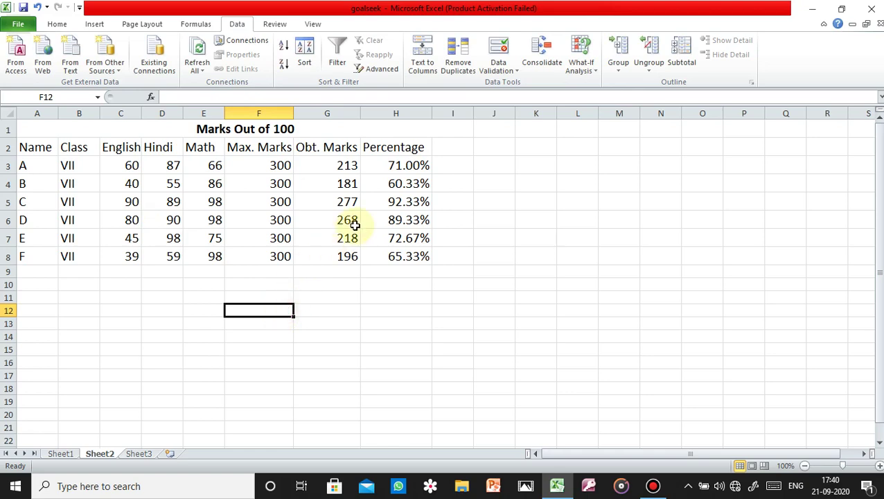
# Change student D's Hindi mark in D6 to 92 and check the obtained marks formula in G6
pyautogui.click(172, 219)
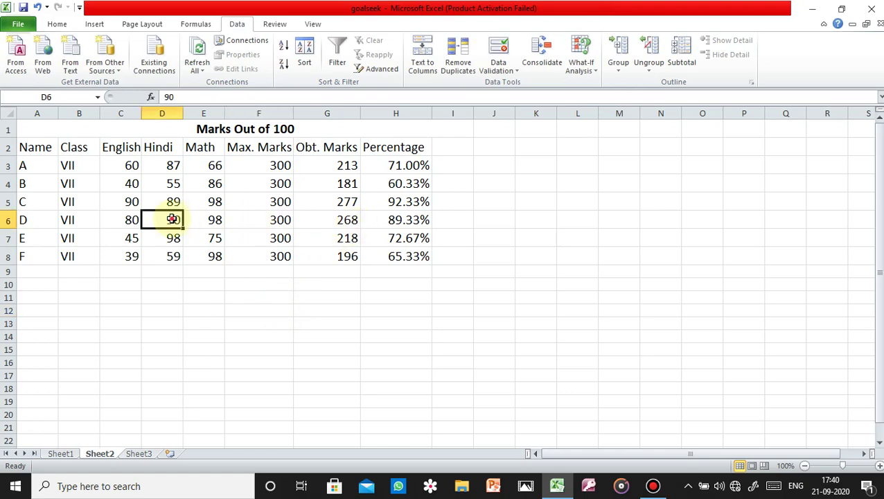
pyautogui.doubleClick(174, 219)
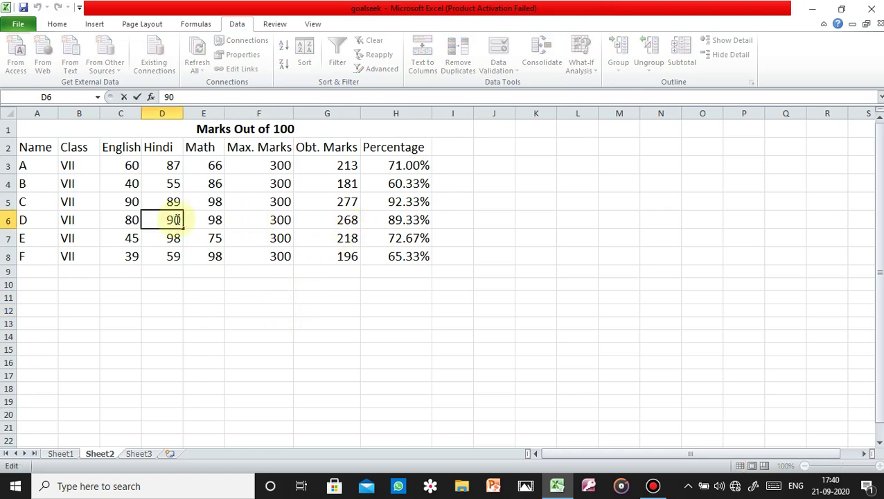
pyautogui.press('BackSpace')
pyautogui.write('2')
pyautogui.click(219, 283)
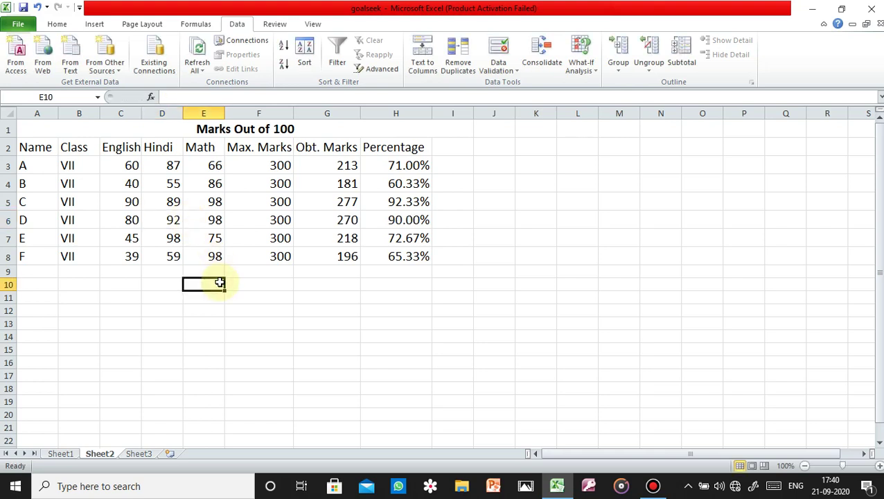
pyautogui.click(325, 217)
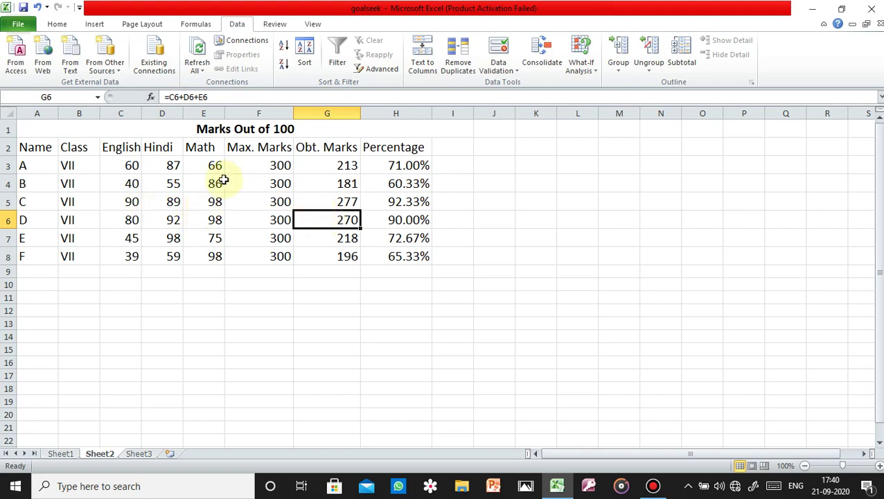
pyautogui.click(114, 256)
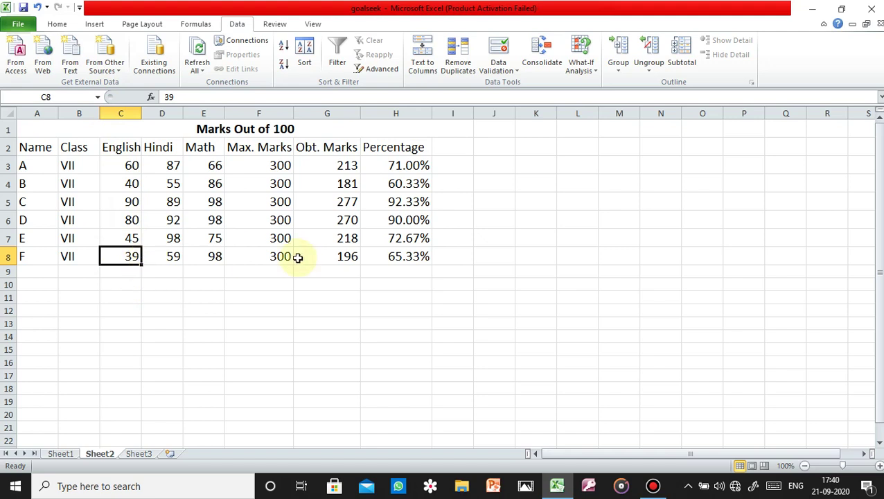
pyautogui.click(336, 259)
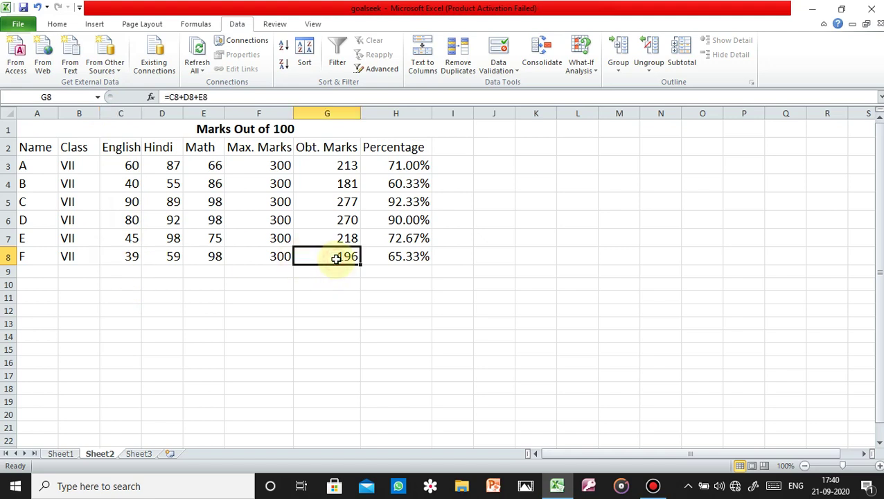
pyautogui.click(122, 257)
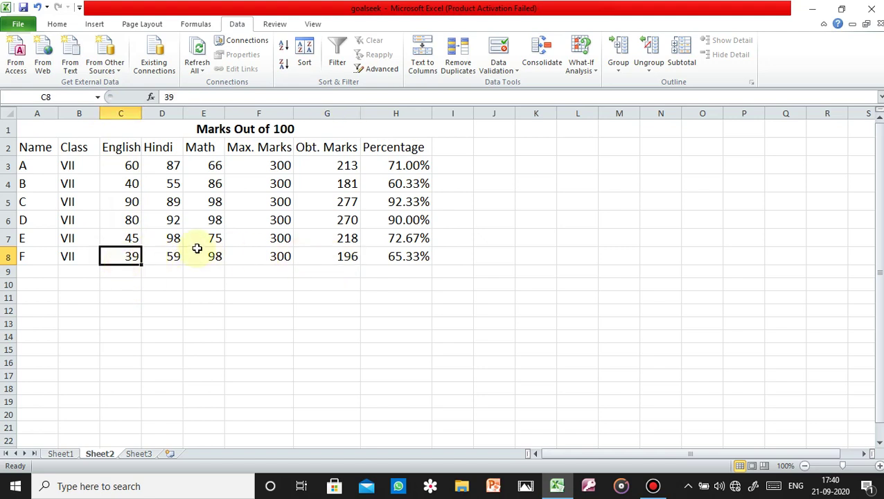
pyautogui.press('Delete')
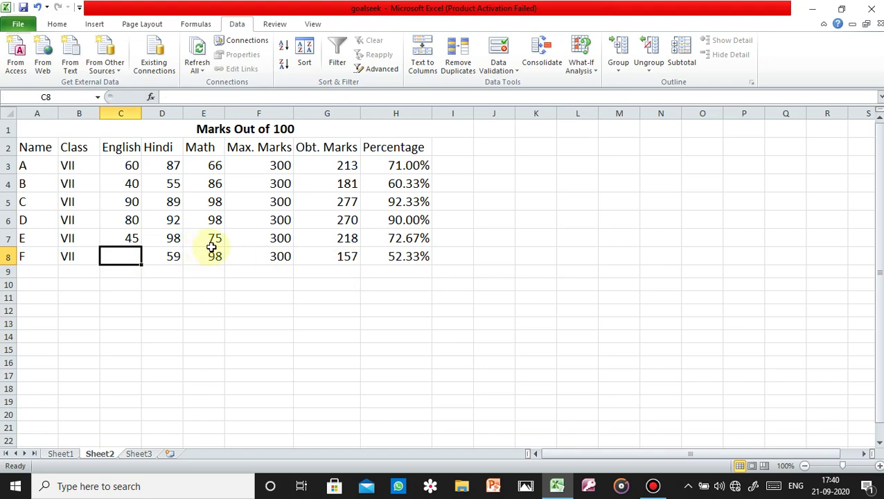
pyautogui.click(335, 257)
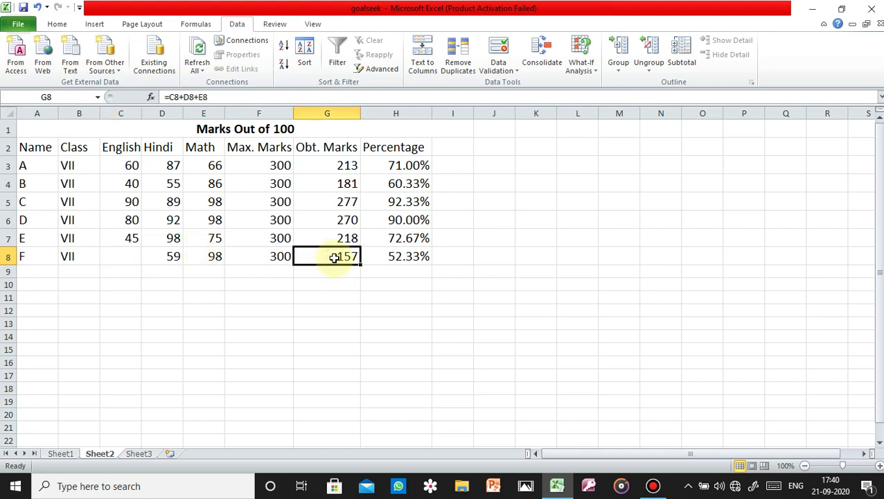
pyautogui.hotkey('ctrl', 'z')
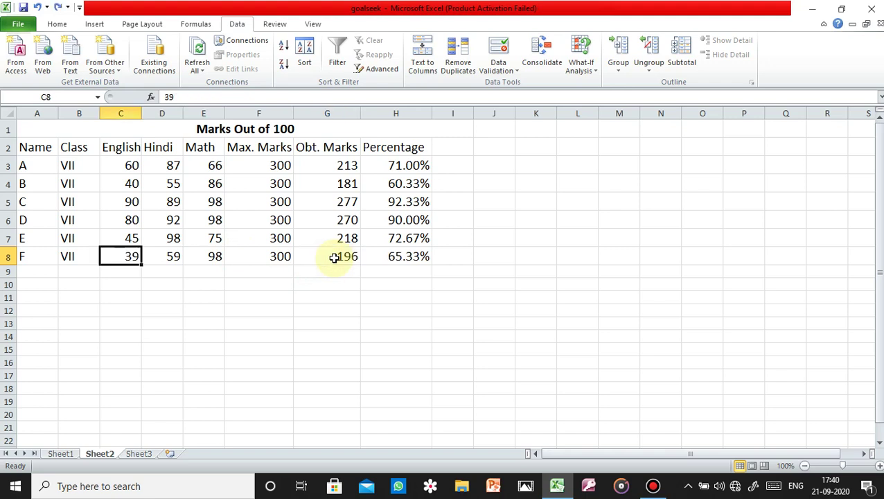
# Clear student F's English mark in C8
pyautogui.click(335, 257)
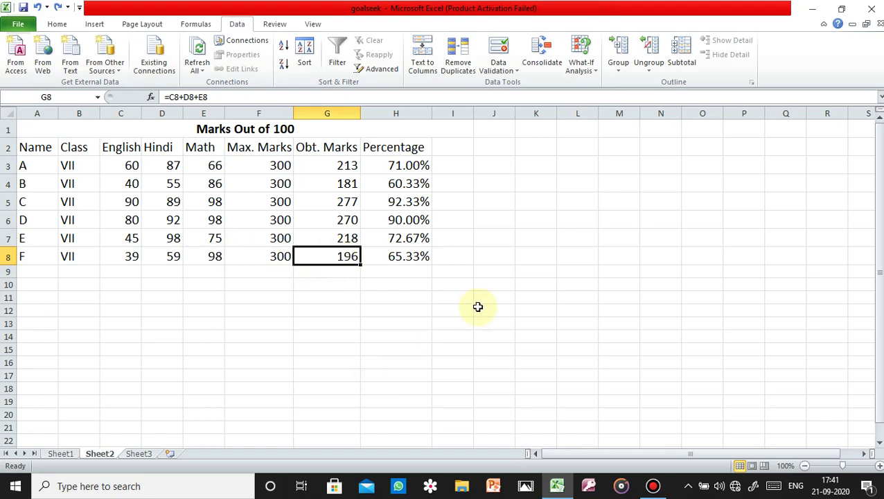
pyautogui.click(131, 257)
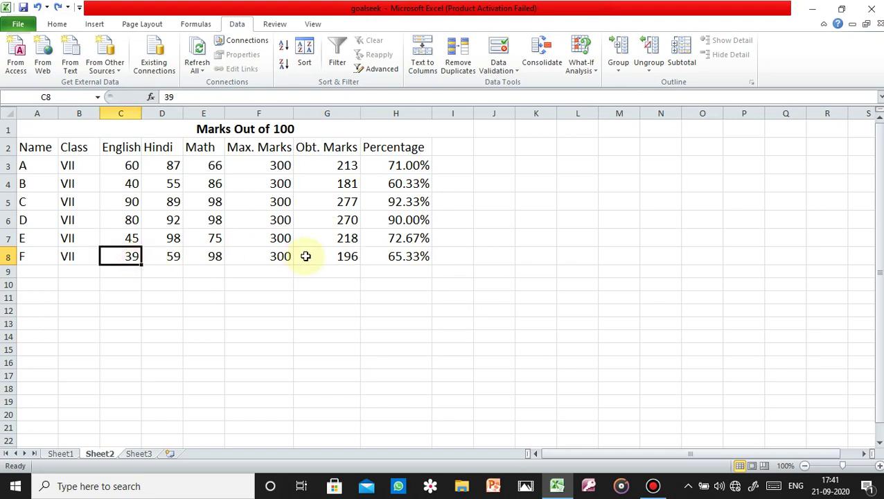
pyautogui.press('Delete')
# Run Goal Seek to bring student F's obtained marks in G8 to 250 by changing C8, and keep the solution
pyautogui.click(340, 256)
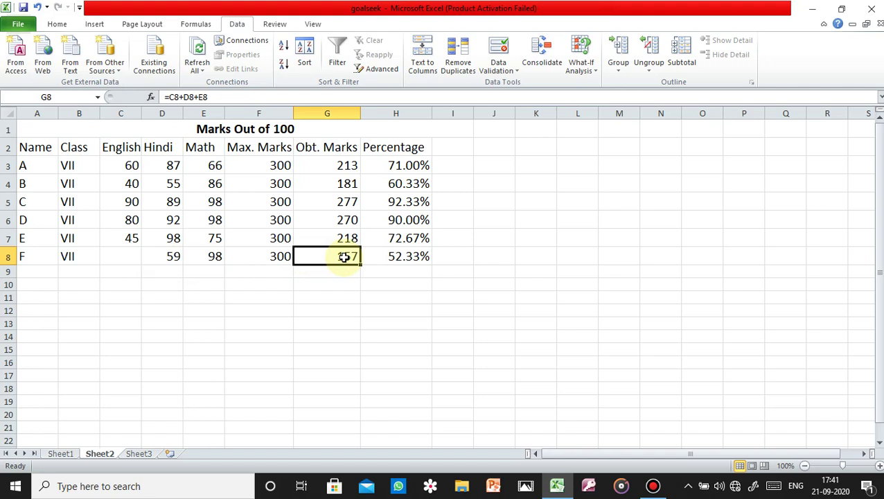
pyautogui.click(583, 70)
pyautogui.click(596, 99)
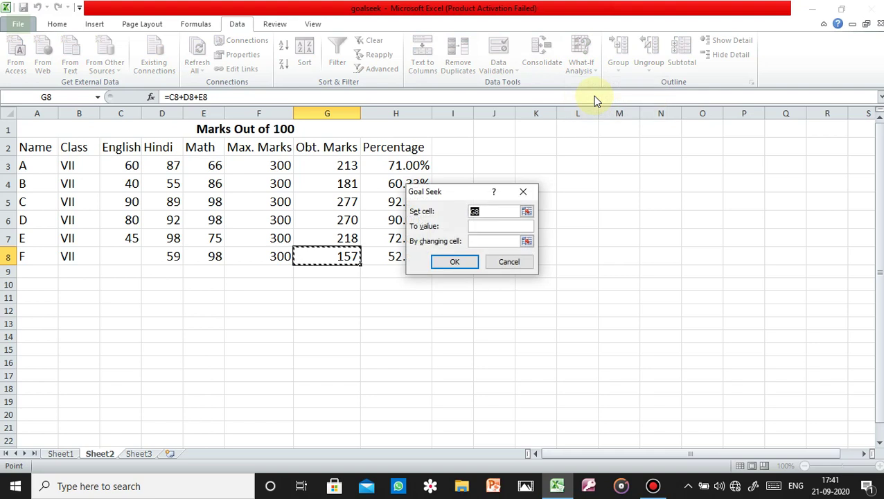
pyautogui.click(488, 226)
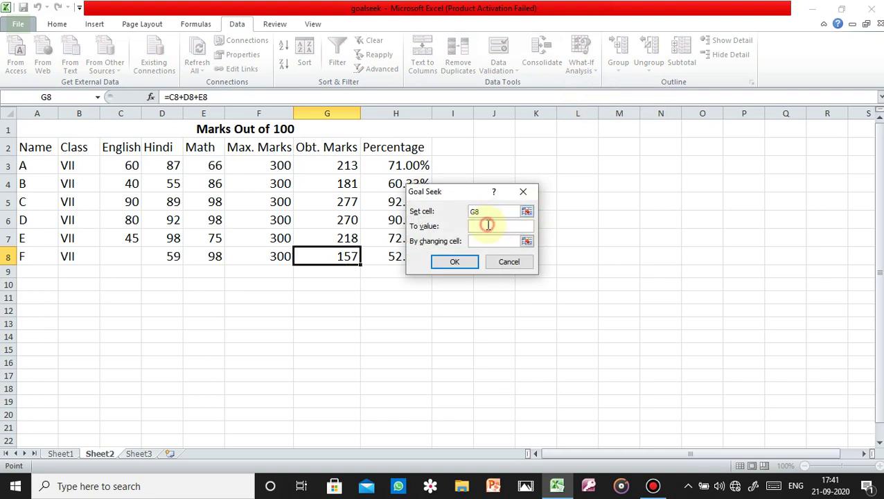
pyautogui.write('250')
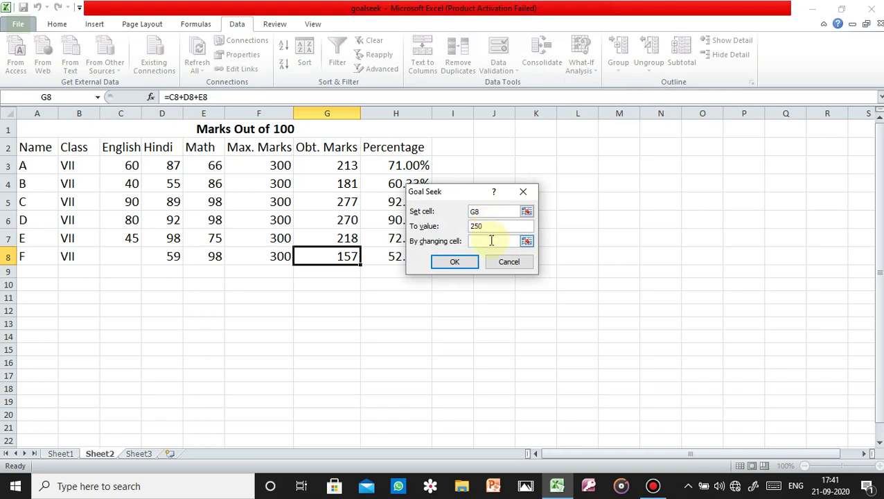
pyautogui.click(488, 241)
pyautogui.click(120, 257)
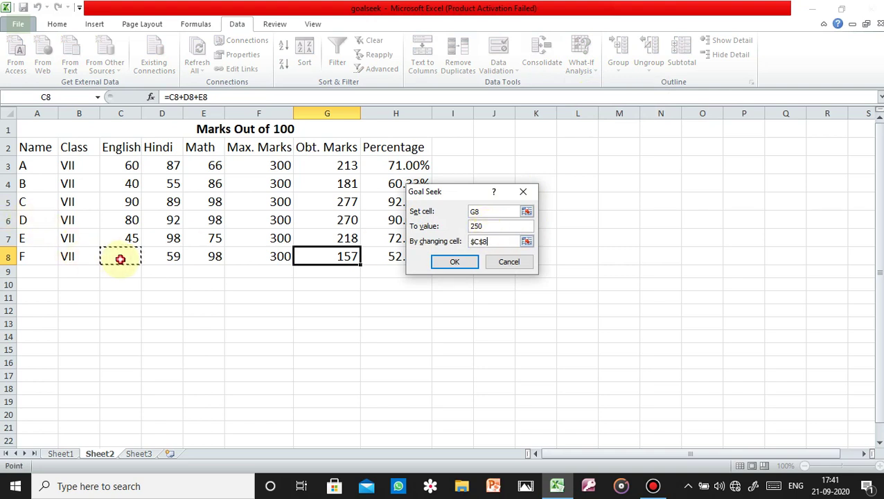
pyautogui.click(474, 266)
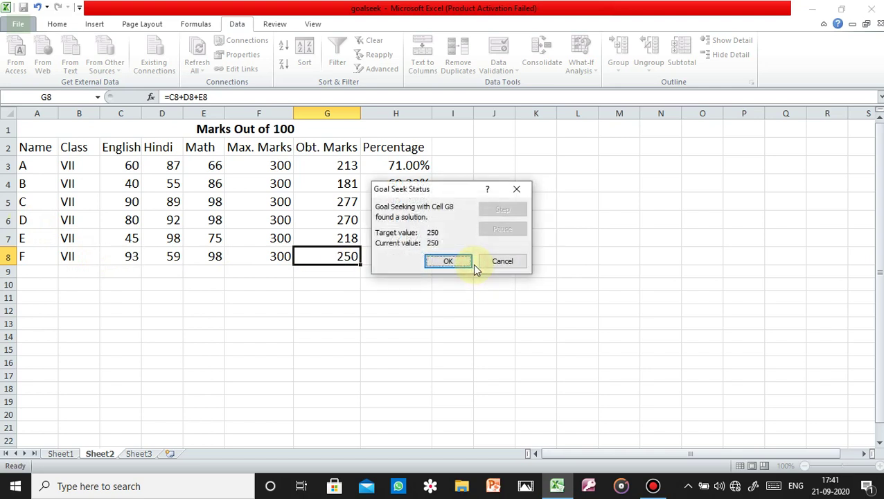
pyautogui.moveTo(463, 192); pyautogui.dragTo(506, 191)
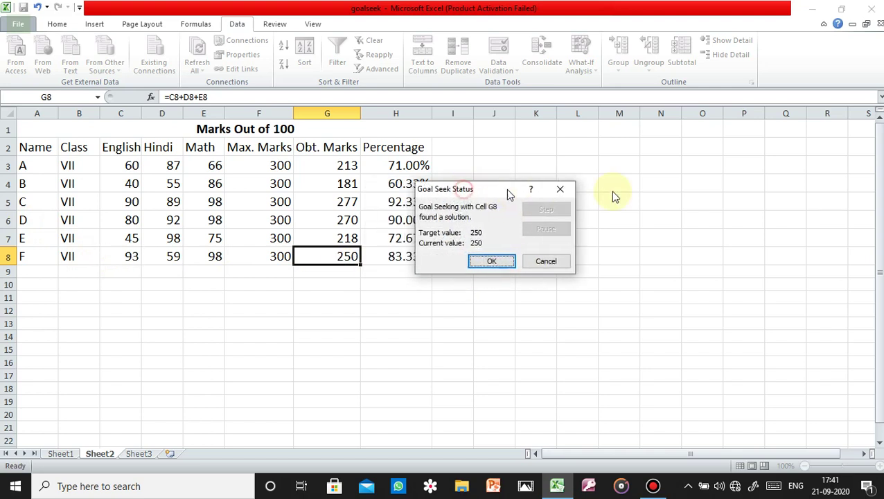
pyautogui.moveTo(612, 196); pyautogui.dragTo(756, 196)
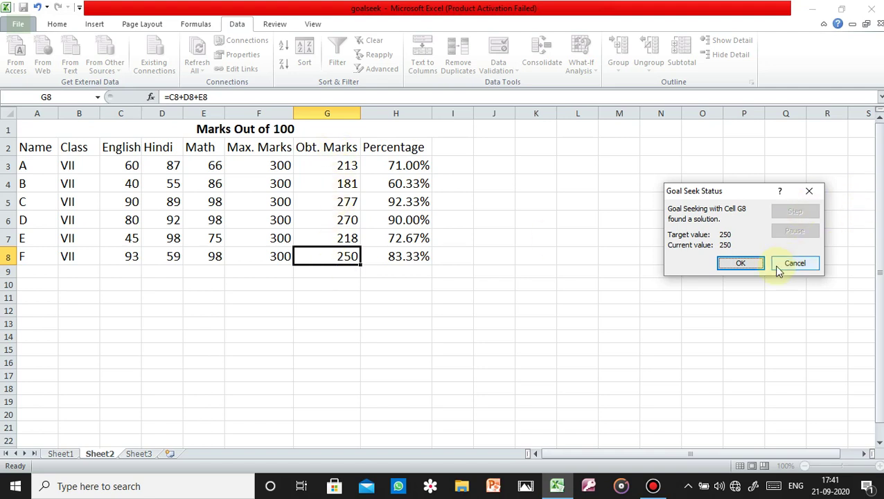
pyautogui.click(740, 267)
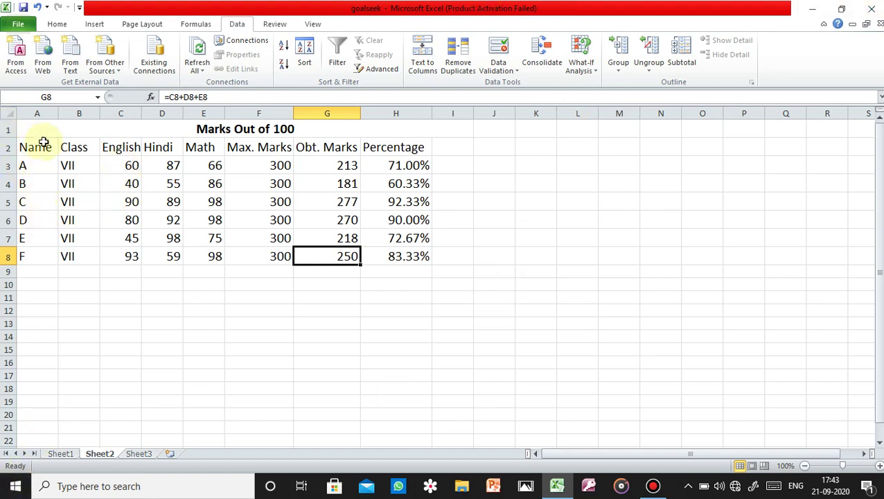
# Insert a blank column before the Name column on Sheet2
pyautogui.click(36, 113)
pyautogui.rightClick(37, 115)
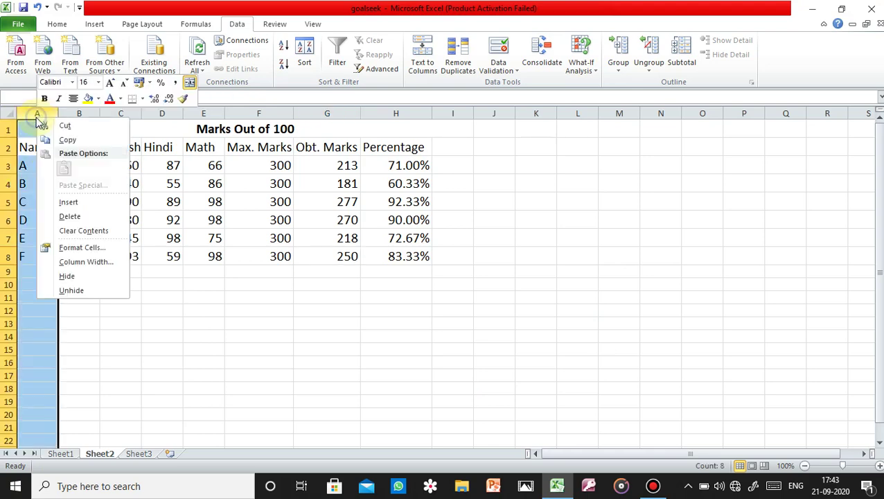
pyautogui.click(68, 201)
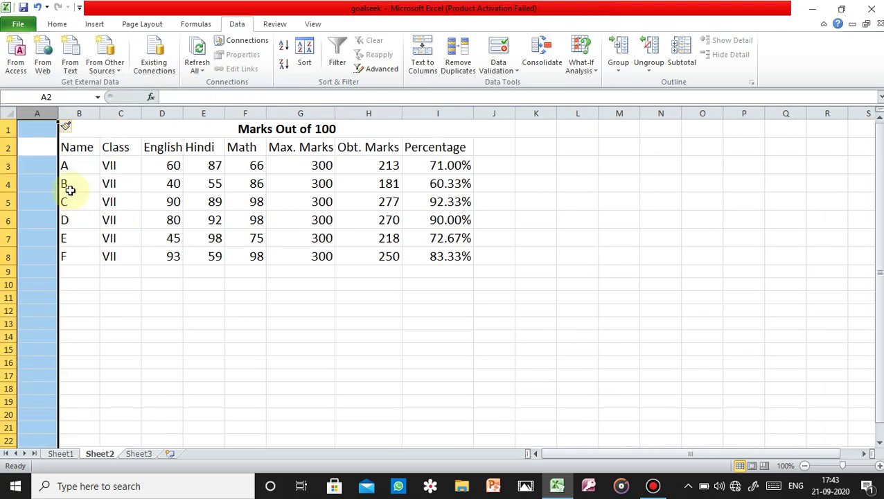
pyautogui.click(70, 302)
# Widen the new column A and enter the header "Reg. Date" in A2
pyautogui.click(28, 146)
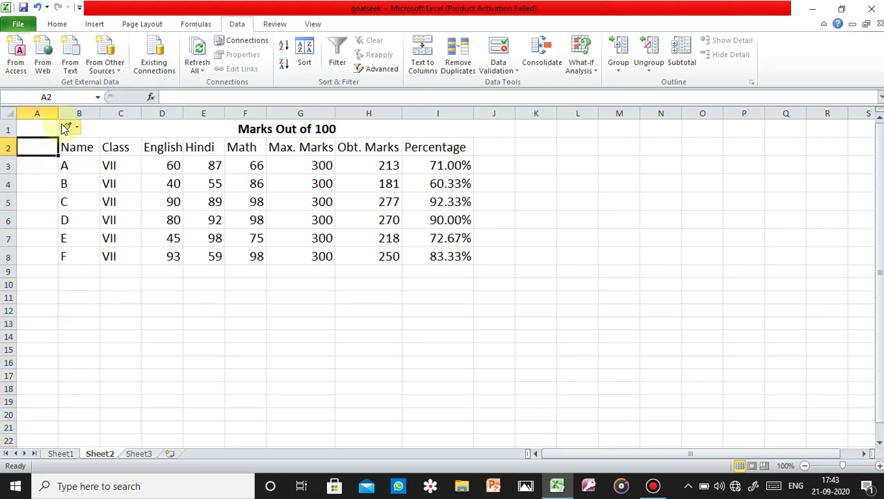
pyautogui.moveTo(56, 109); pyautogui.dragTo(95, 113)
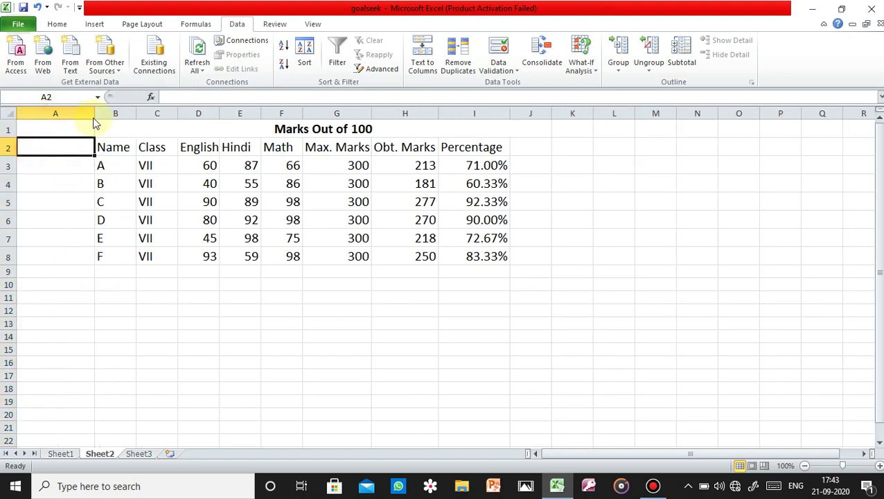
pyautogui.doubleClick(69, 141)
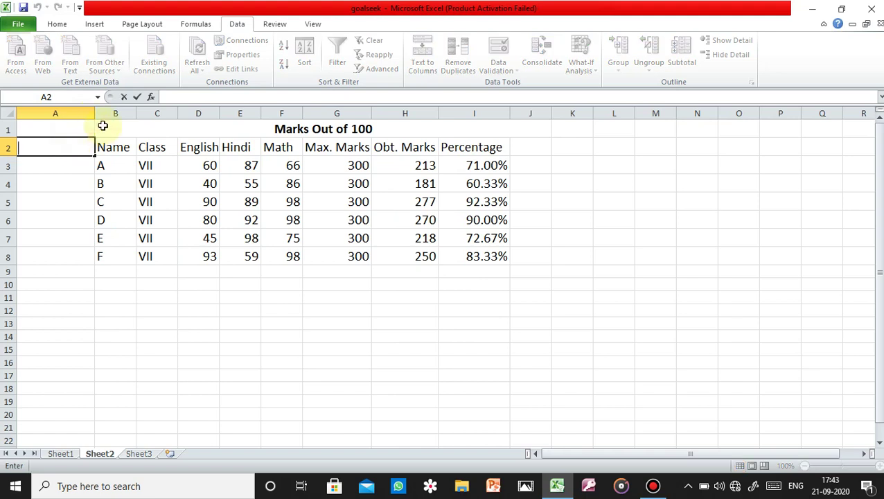
pyautogui.write('Reg.')
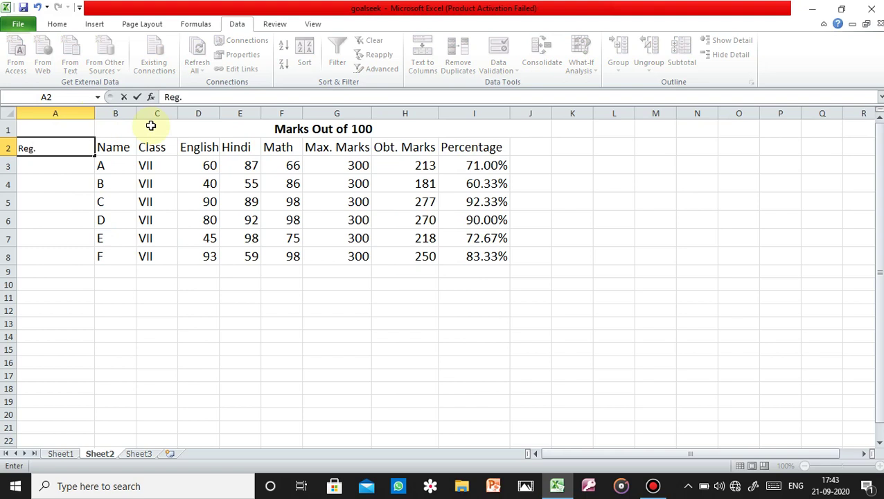
pyautogui.write(' Date')
pyautogui.click(118, 152)
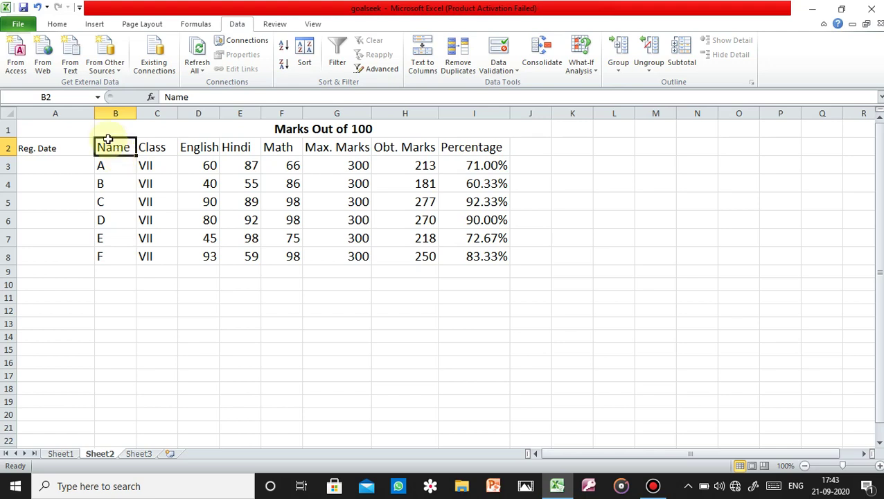
# Set the Reg. Date header's font size to 16 and narrow column A to fit it
pyautogui.click(56, 24)
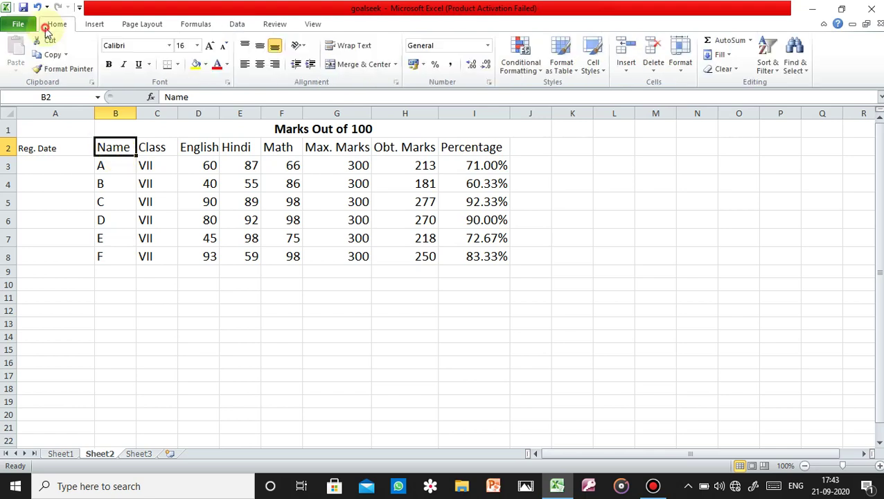
pyautogui.click(69, 147)
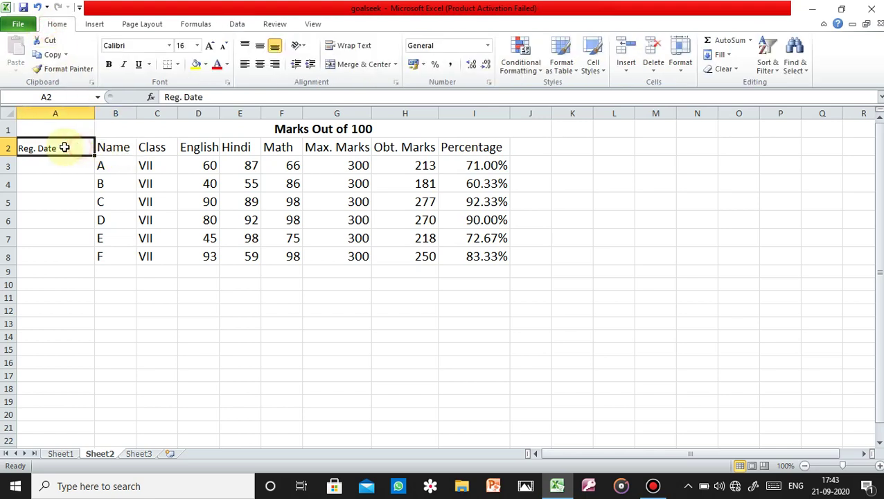
pyautogui.click(197, 45)
pyautogui.click(182, 127)
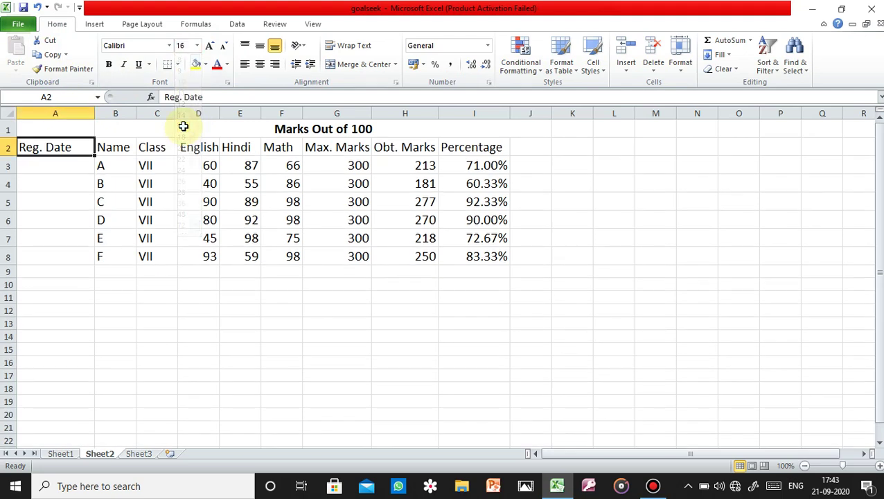
pyautogui.moveTo(95, 113); pyautogui.dragTo(95, 113)
pyautogui.moveTo(80, 114); pyautogui.dragTo(79, 113)
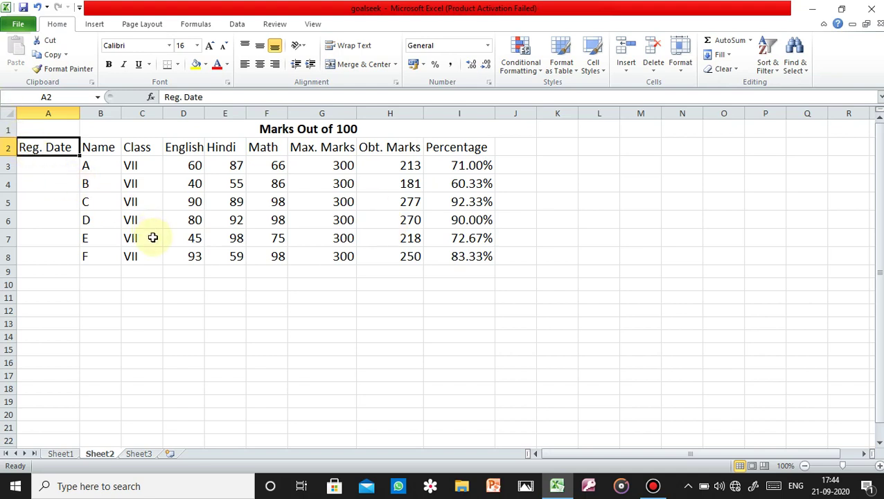
# Enter 12 in A3 under the Reg. Date header
pyautogui.click(39, 164)
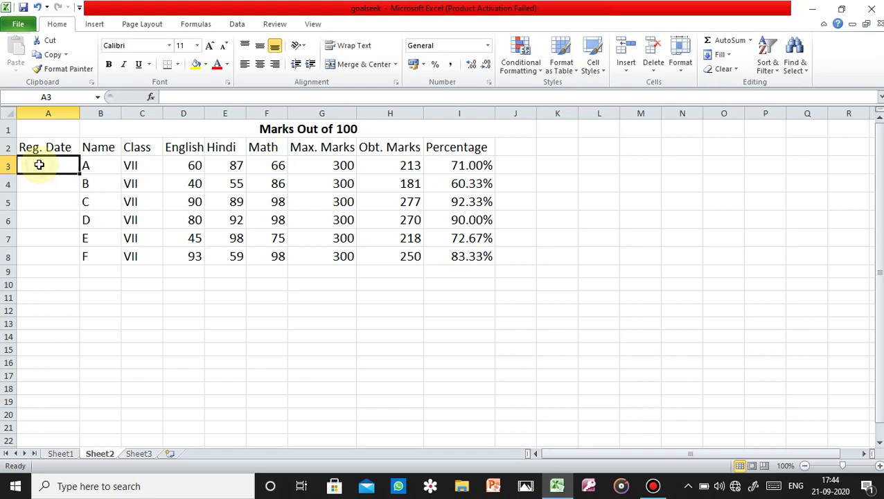
pyautogui.write('12')
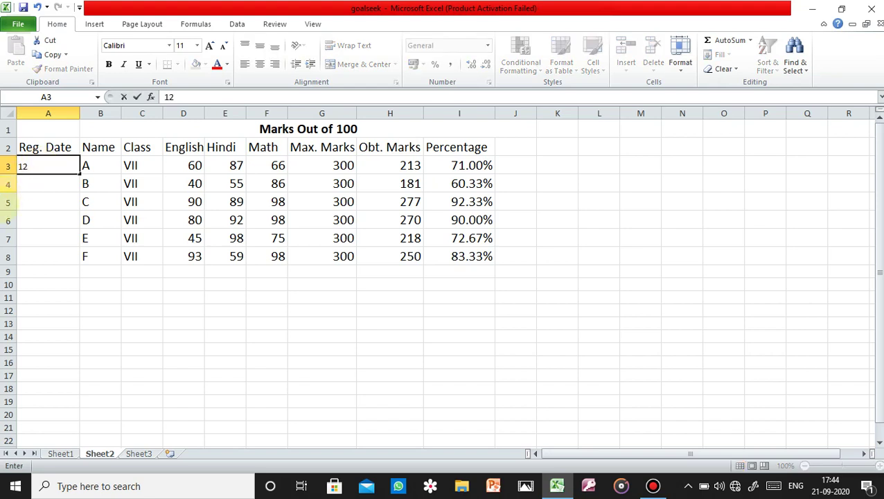
pyautogui.click(94, 181)
pyautogui.click(55, 168)
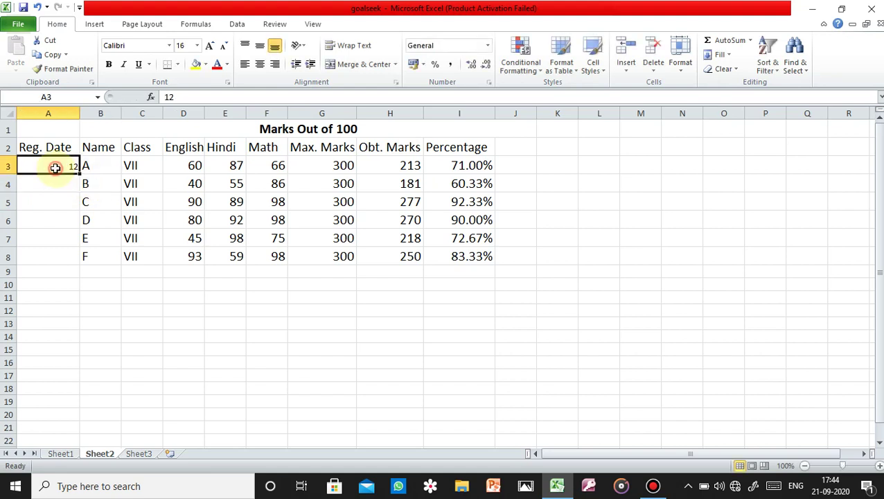
# Clear the value in A3 and format cells A3:A8 as Short Date
pyautogui.press('Delete')
pyautogui.moveTo(56, 168); pyautogui.dragTo(71, 263)
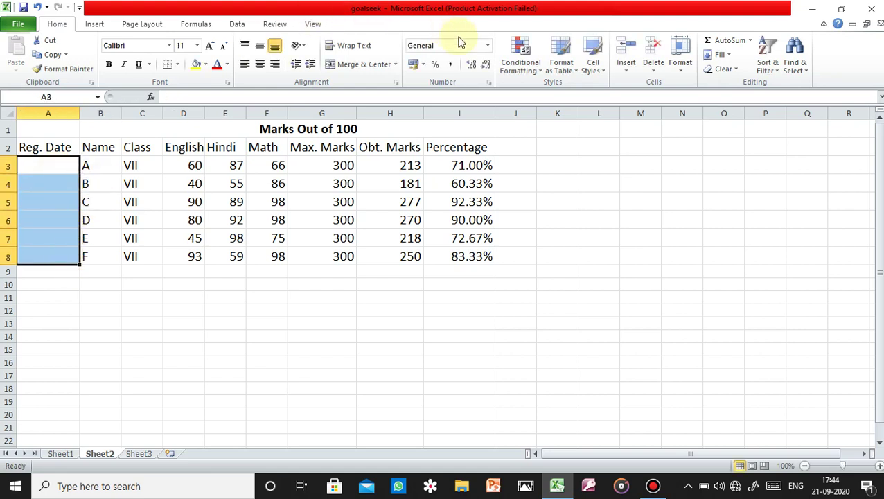
pyautogui.click(486, 44)
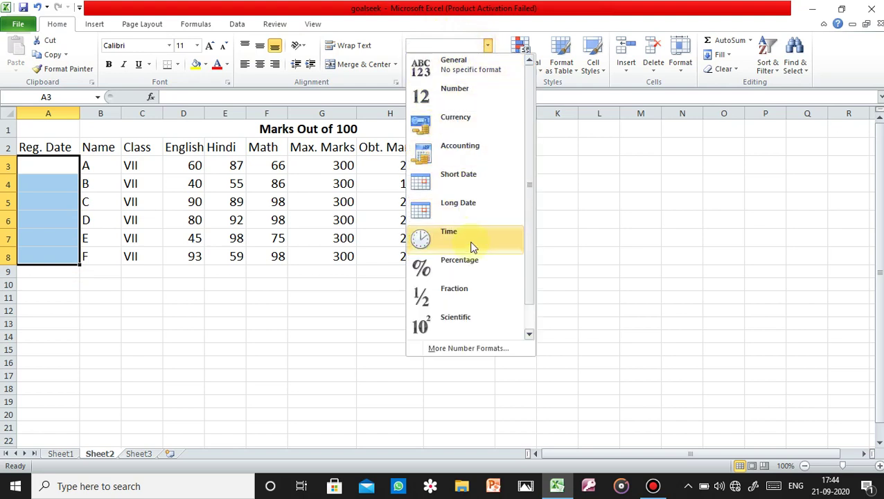
pyautogui.click(475, 177)
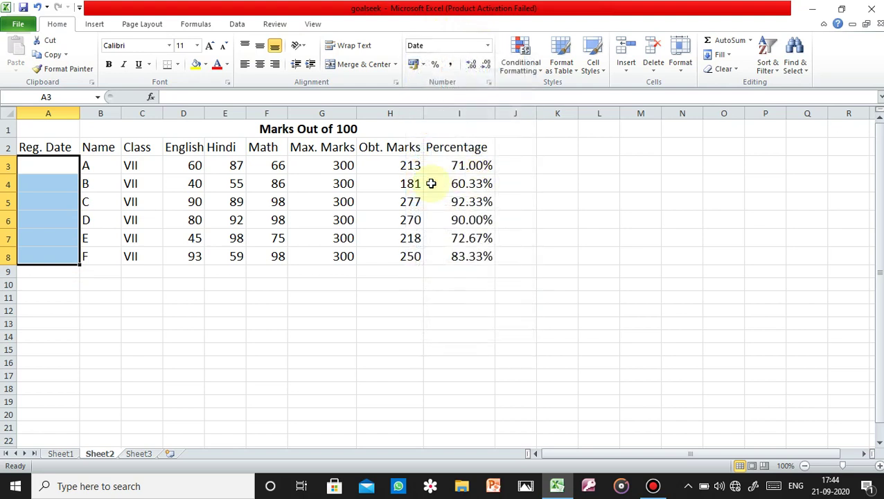
# Enter the date 12/09/2020 in A3 and fill the date series down to A8
pyautogui.click(25, 164)
pyautogui.write('12')
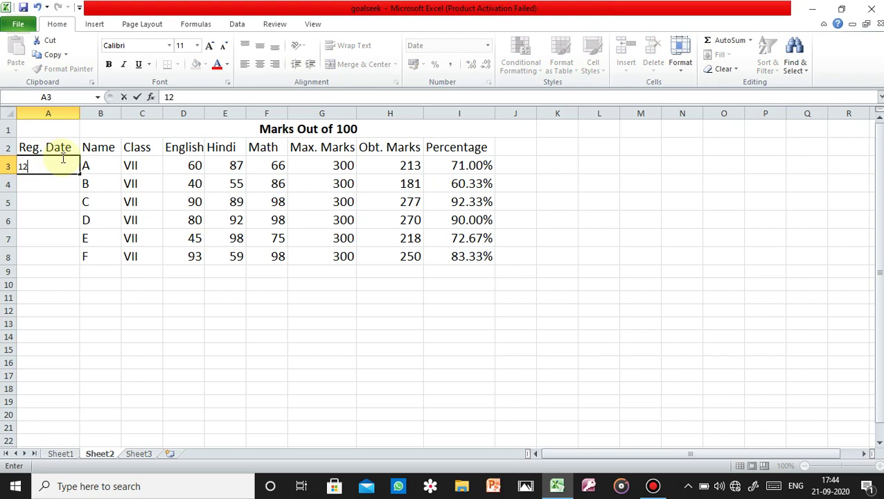
pyautogui.write('/09/2020')
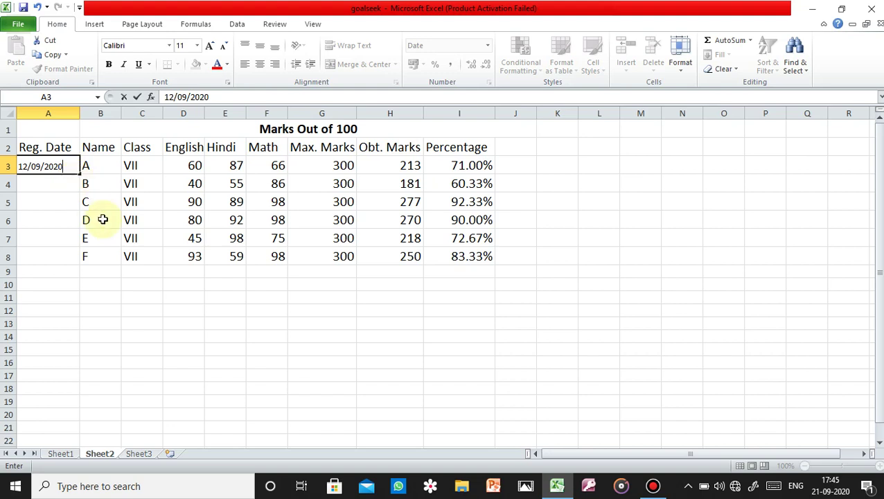
pyautogui.click(68, 166)
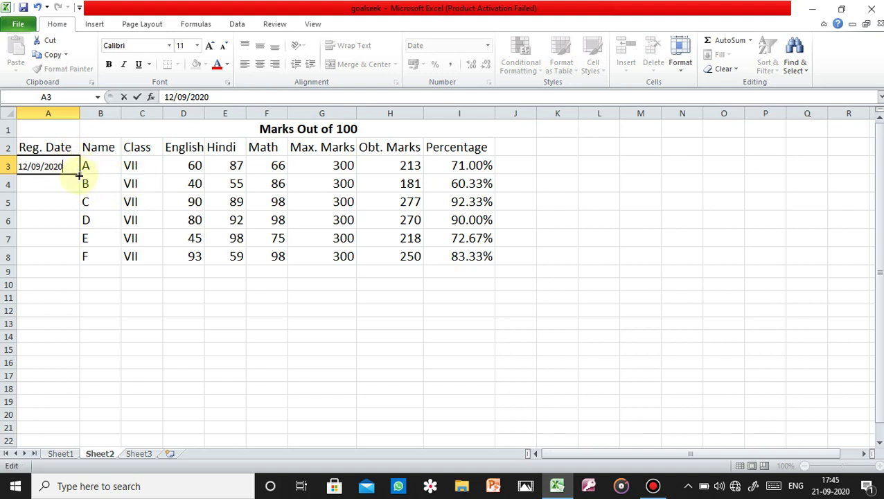
pyautogui.moveTo(80, 175); pyautogui.dragTo(78, 263)
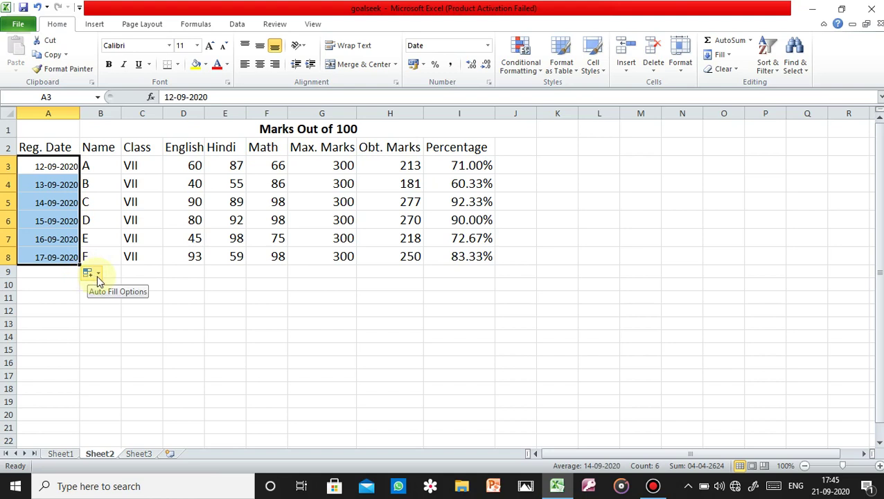
pyautogui.click(97, 275)
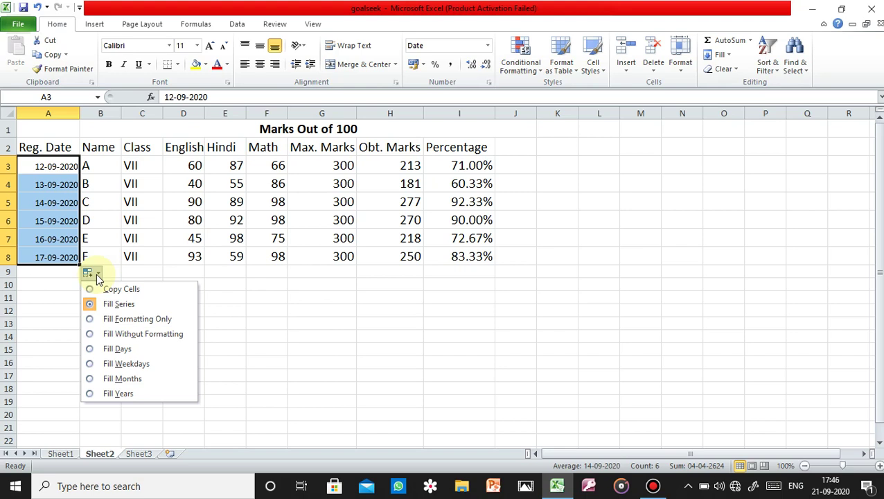
pyautogui.click(348, 283)
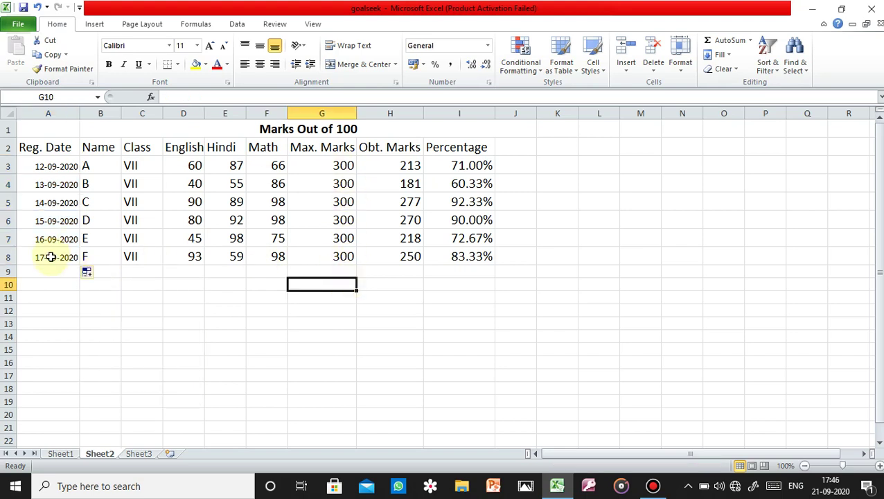
# Enter the header "Name Class" in J2 and widen column J to fit it
pyautogui.click(235, 25)
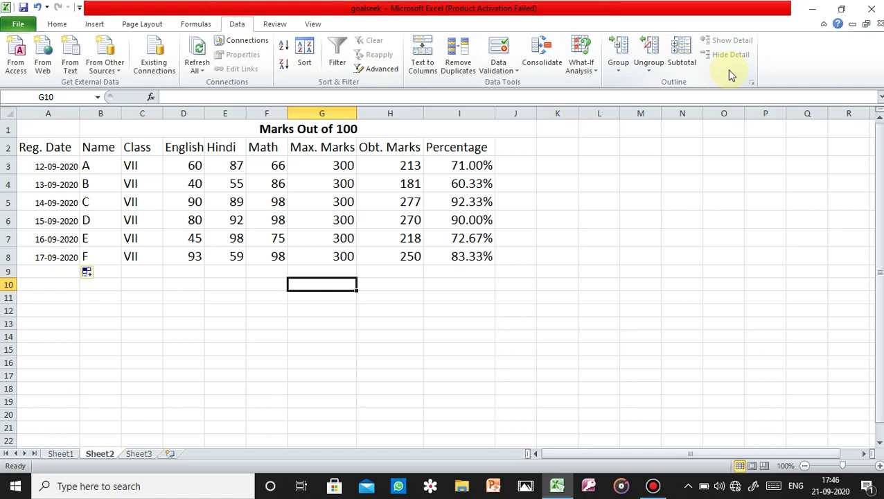
pyautogui.click(87, 165)
pyautogui.click(125, 165)
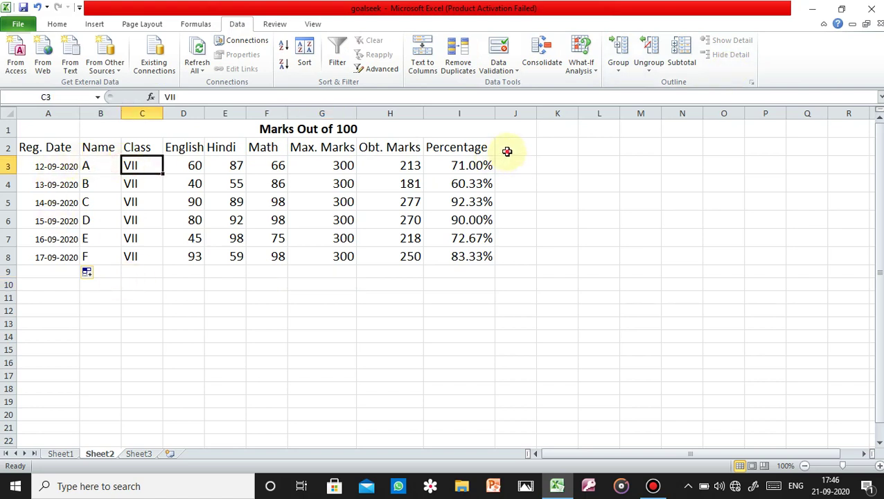
pyautogui.click(507, 151)
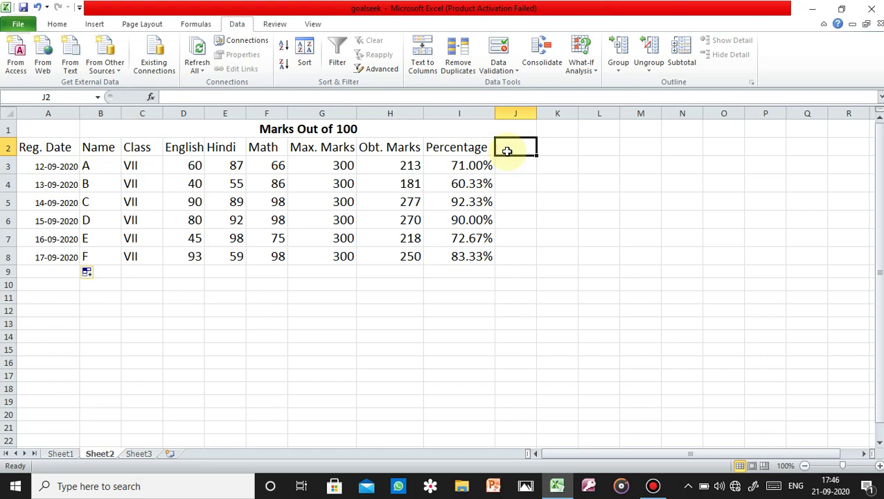
pyautogui.write('Nam')
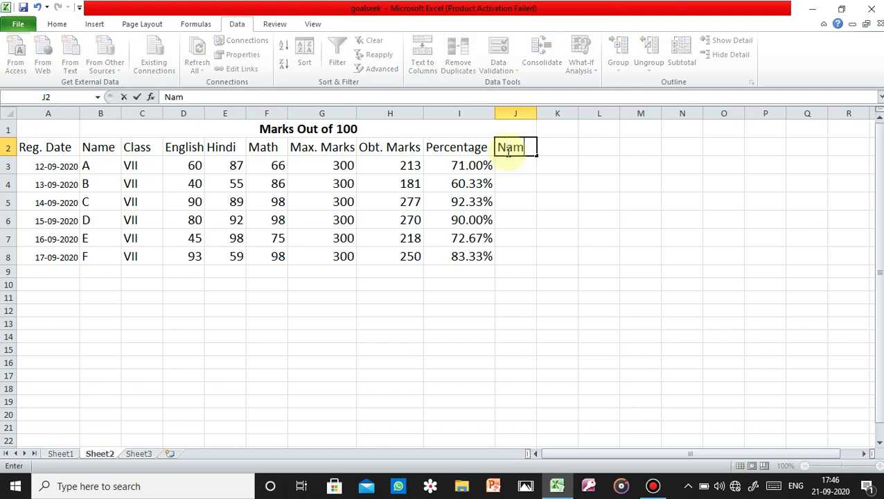
pyautogui.write('e Class')
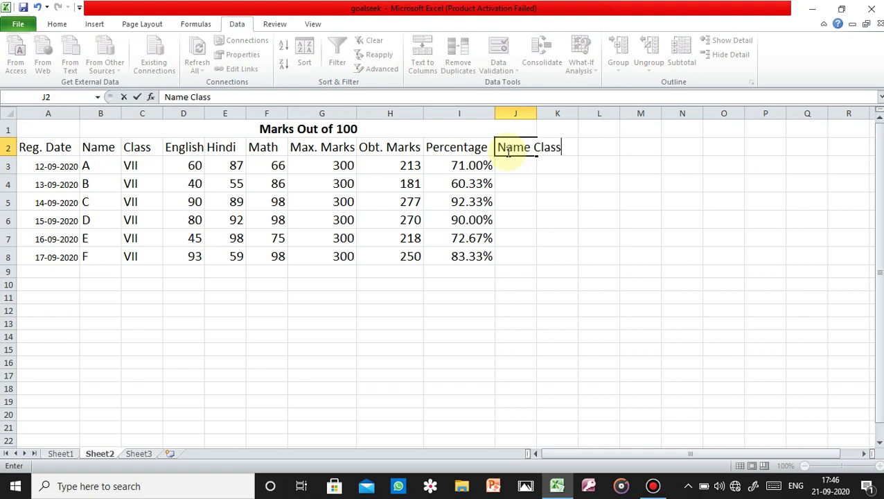
pyautogui.click(525, 113)
pyautogui.moveTo(534, 113); pyautogui.dragTo(577, 113)
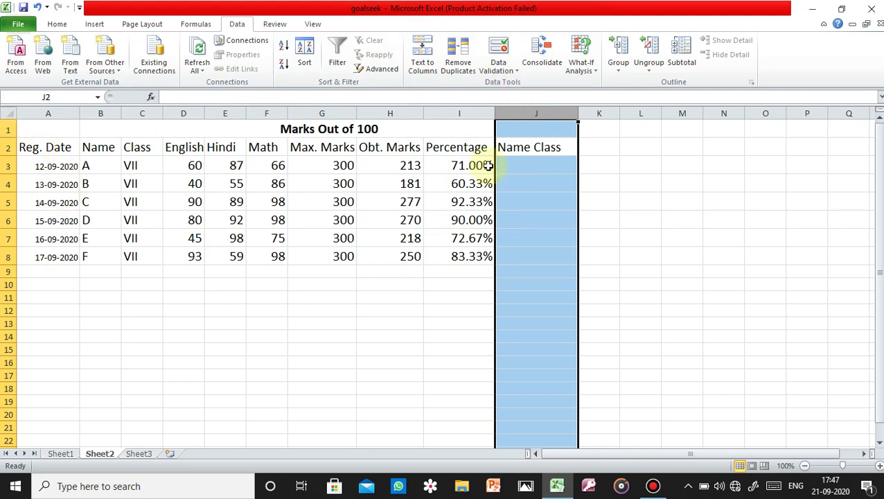
pyautogui.click(600, 176)
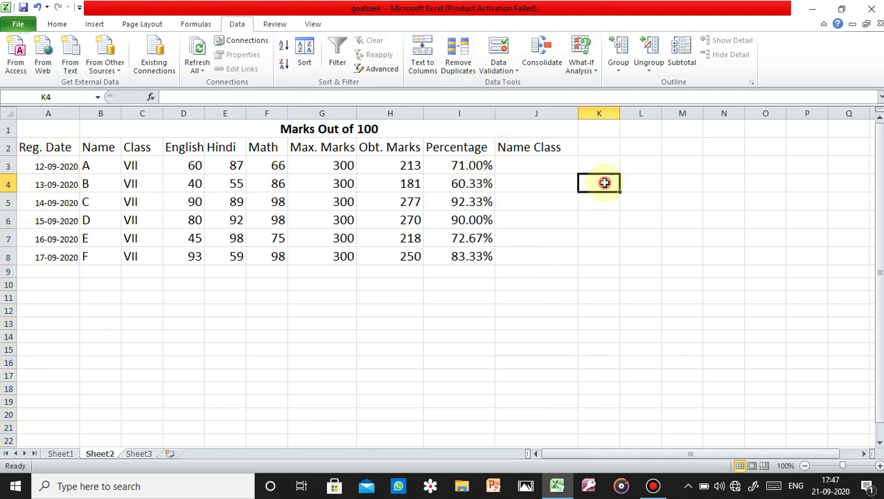
pyautogui.click(65, 146)
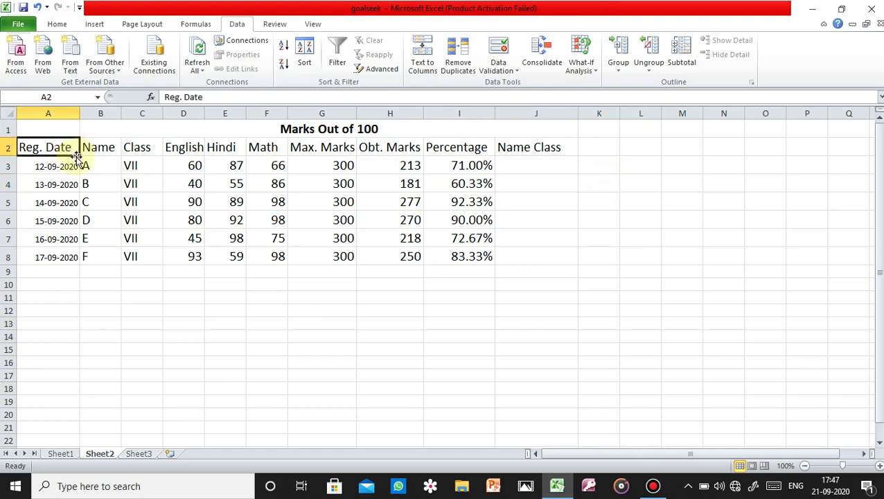
pyautogui.moveTo(73, 160); pyautogui.dragTo(74, 257)
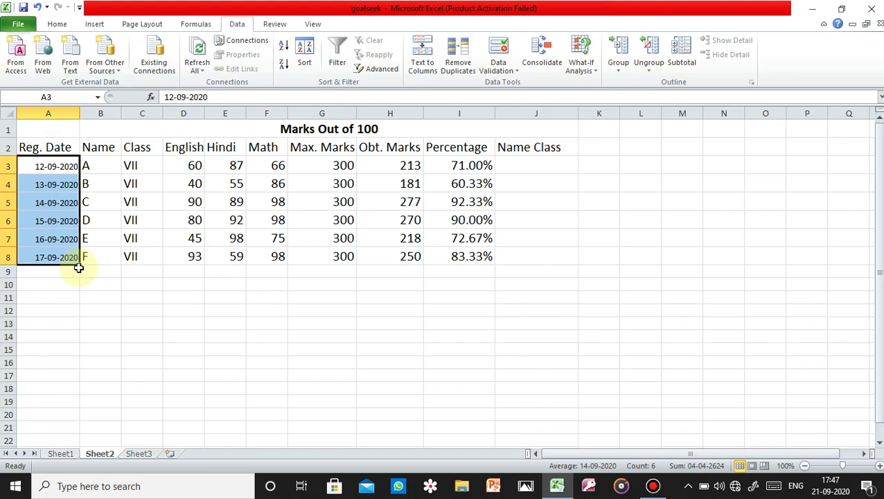
pyautogui.click(671, 241)
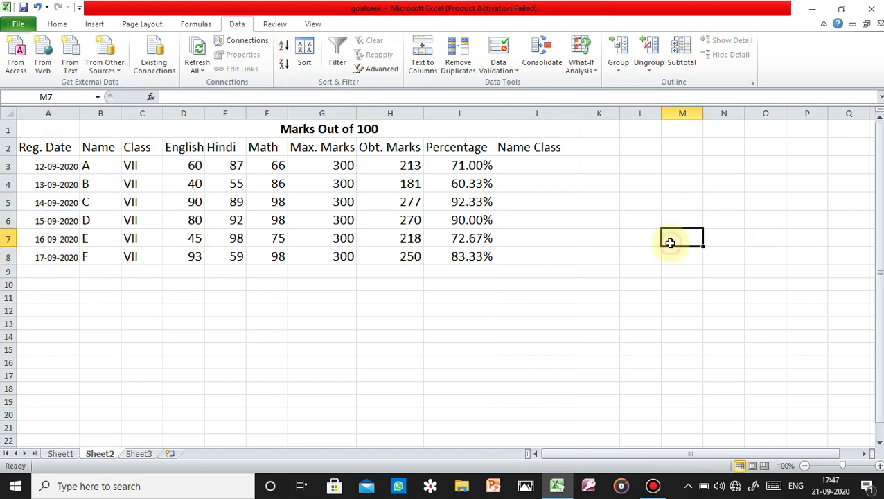
# Enter "A VII" in J3, combining the name and class of the first student
pyautogui.click(514, 163)
pyautogui.write('A')
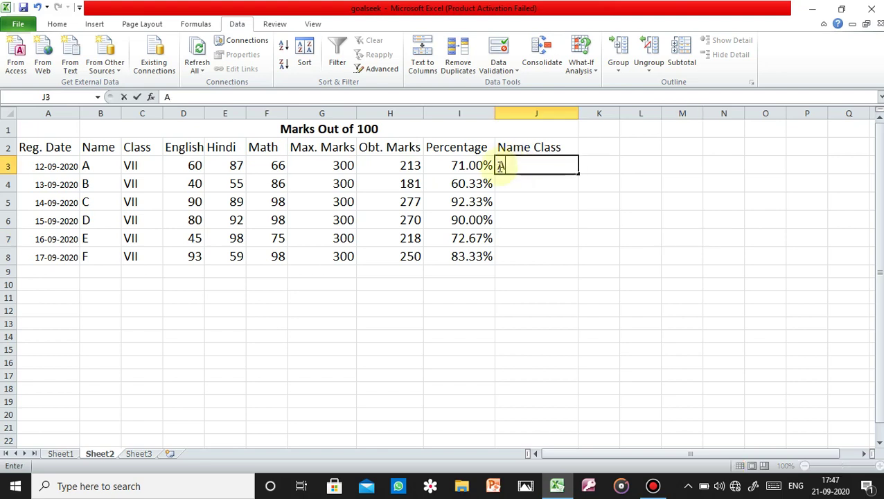
pyautogui.click(134, 171)
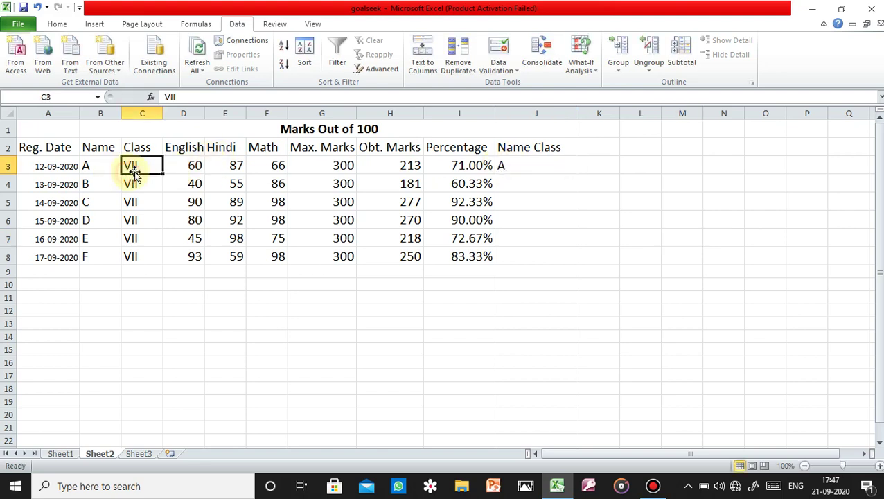
pyautogui.doubleClick(519, 164)
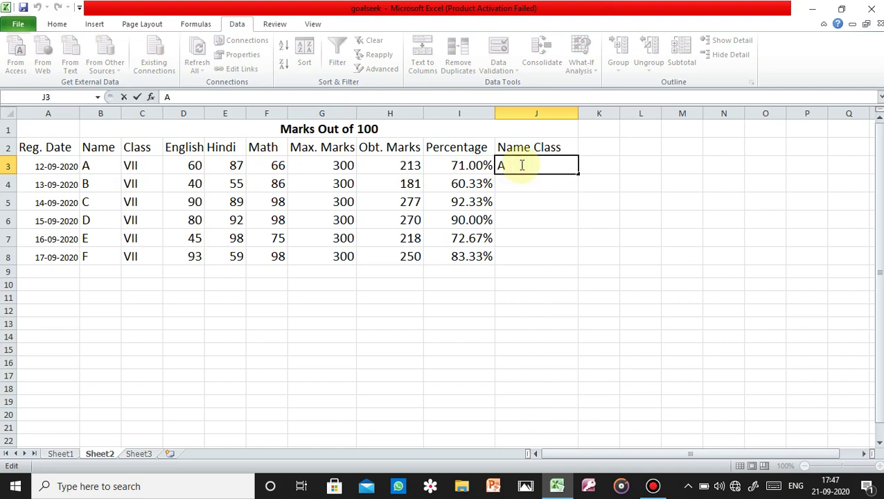
pyautogui.write('VII')
pyautogui.click(628, 180)
pyautogui.click(543, 171)
# Enter "B VII" in J4 for the second student under the Name Class header
pyautogui.click(541, 186)
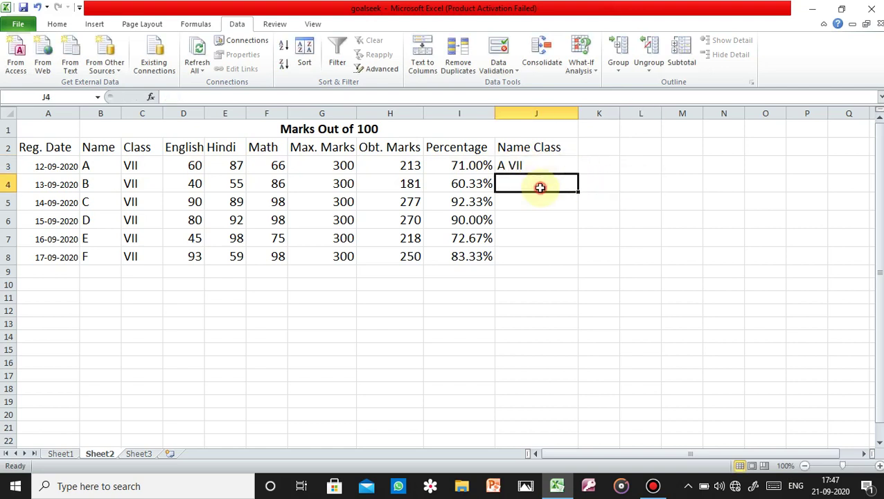
pyautogui.write('B V')
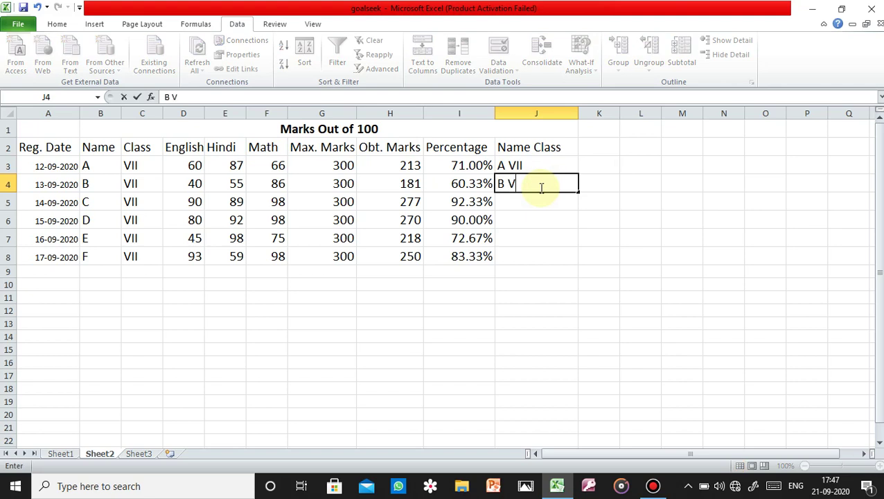
pyautogui.write('i')
pyautogui.press('BackSpace')
pyautogui.write('II')
pyautogui.click(571, 163)
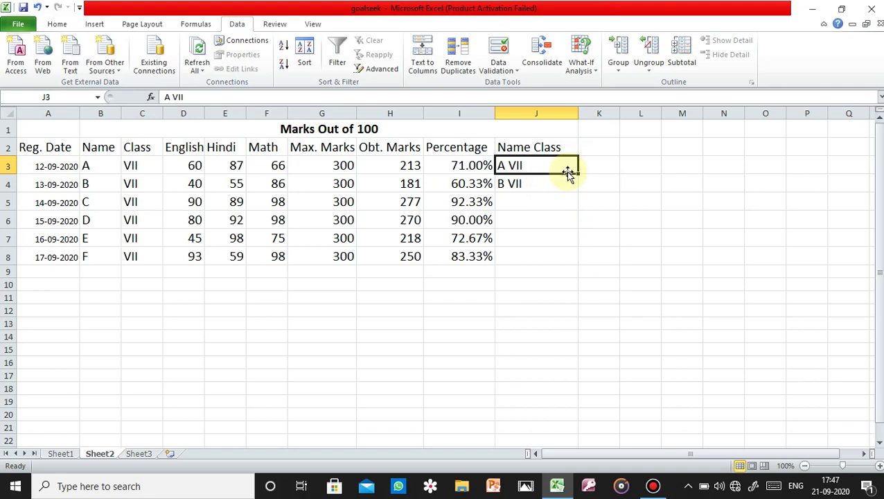
# Select the two Name Class entries in J3:J4
pyautogui.click(624, 166)
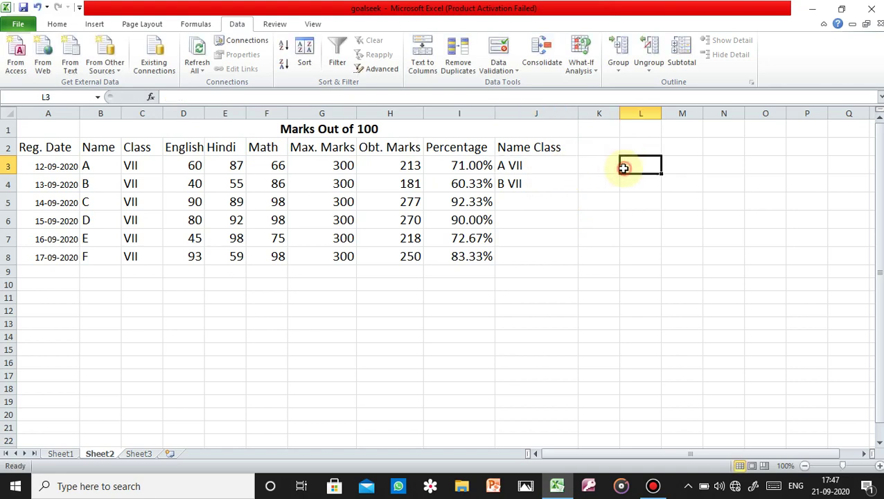
pyautogui.click(575, 166)
pyautogui.moveTo(575, 166); pyautogui.dragTo(575, 186)
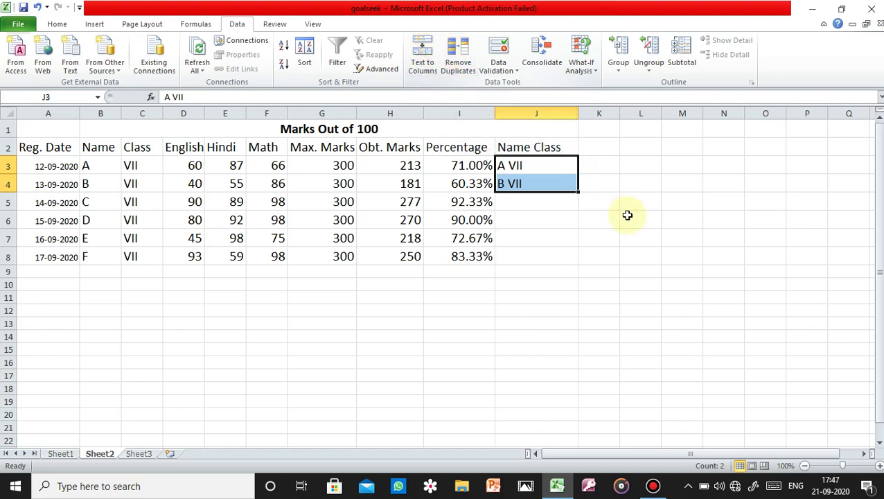
pyautogui.moveTo(578, 192)
pyautogui.mouseDown()
pyautogui.moveTo(558, 262)
pyautogui.moveTo(561, 192)
pyautogui.mouseUp()
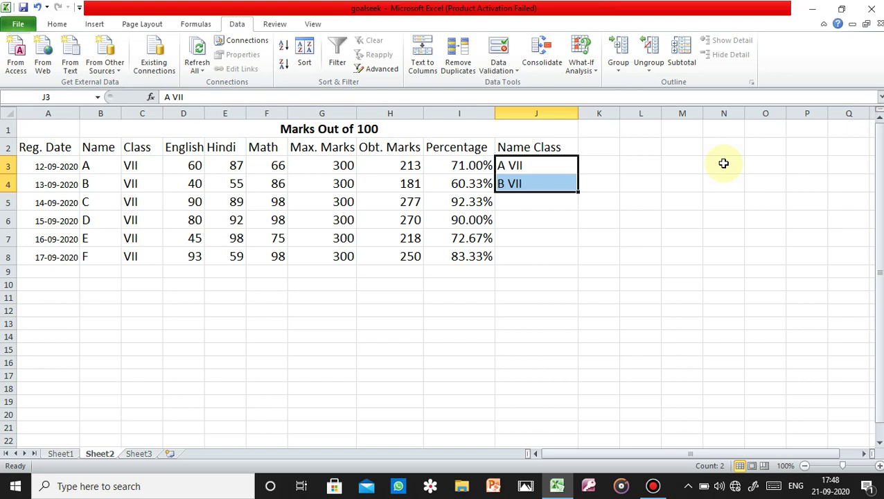
pyautogui.click(653, 486)
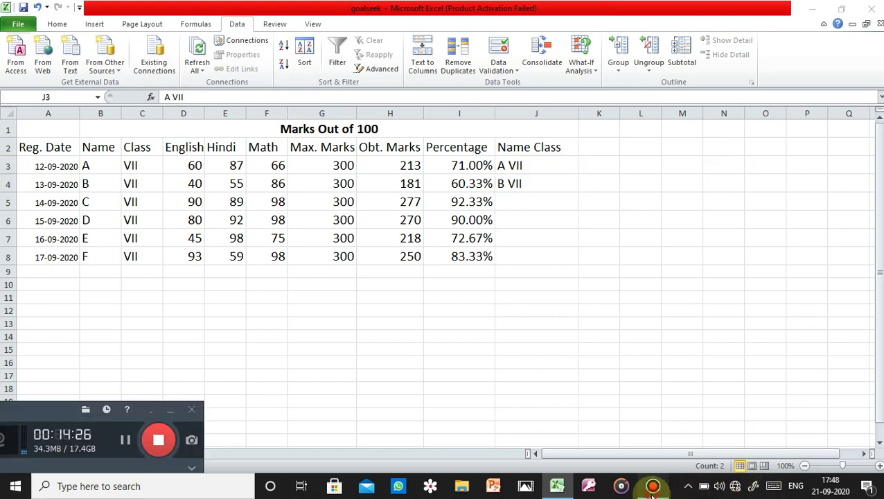